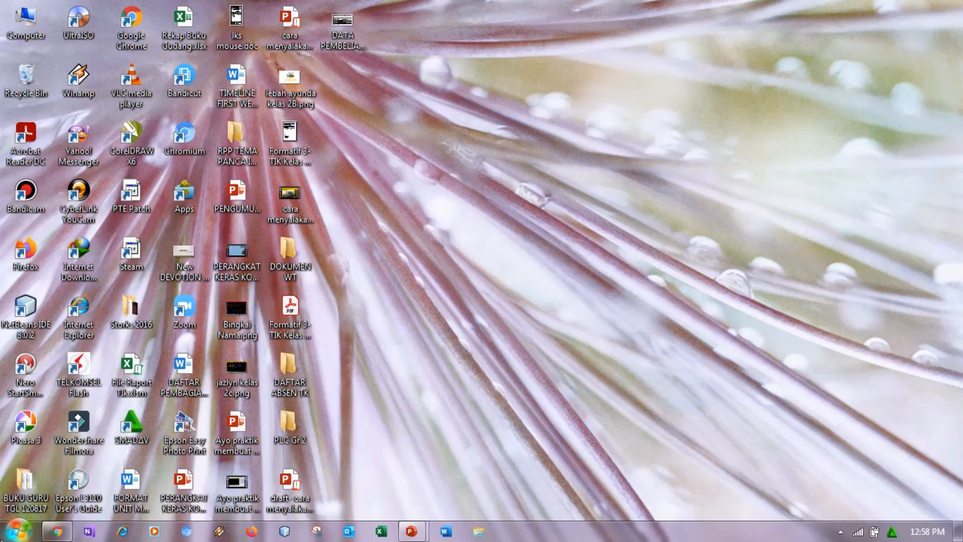
- Open Paint and fill the whole blank canvas with pink
click(18, 531)
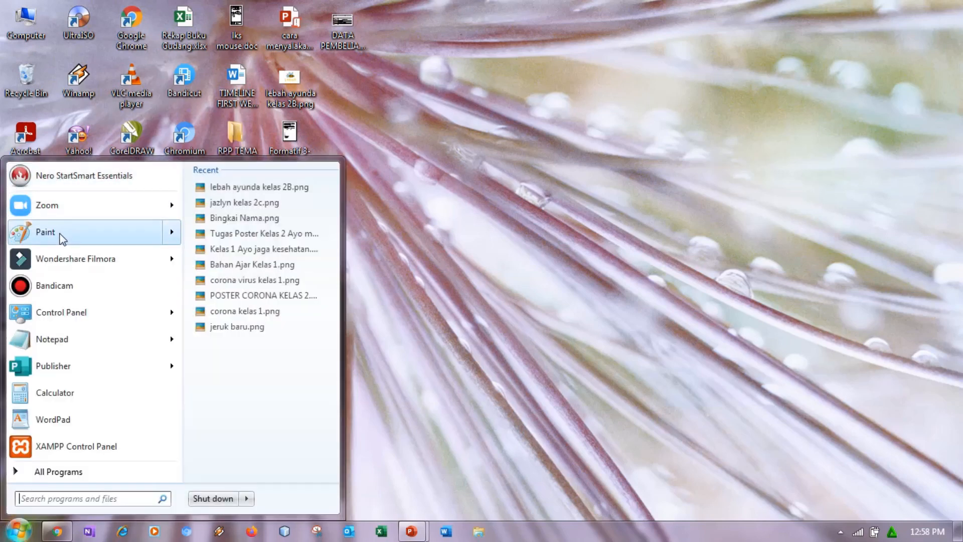
click(59, 235)
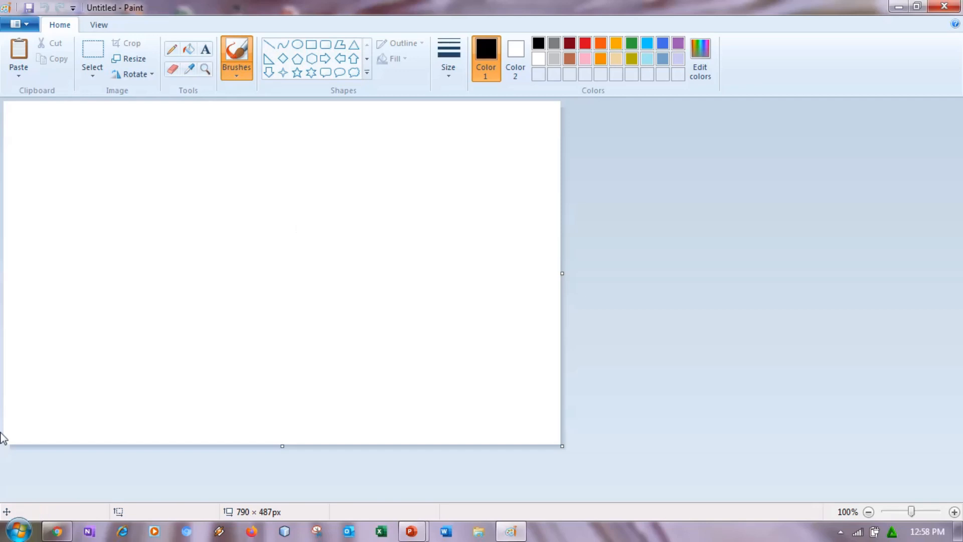
click(188, 49)
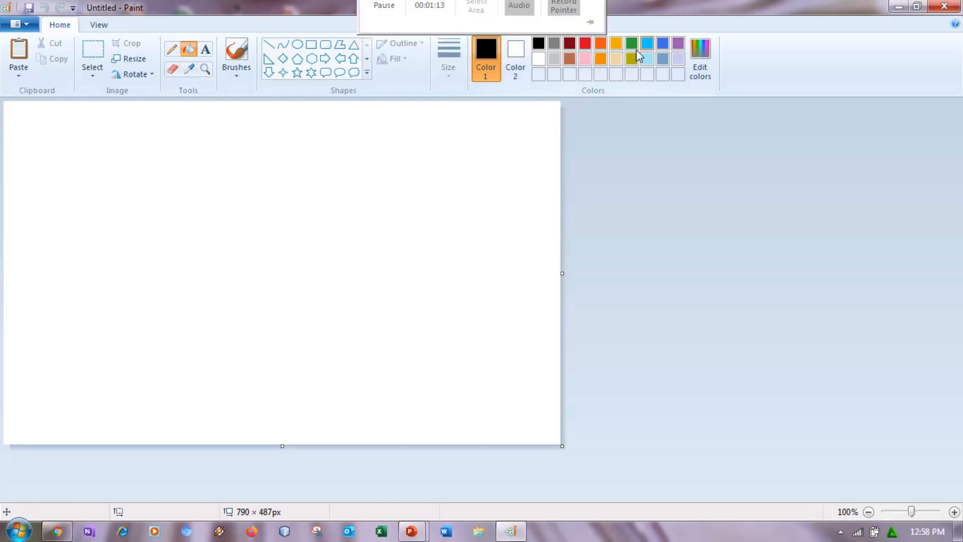
click(586, 60)
click(381, 215)
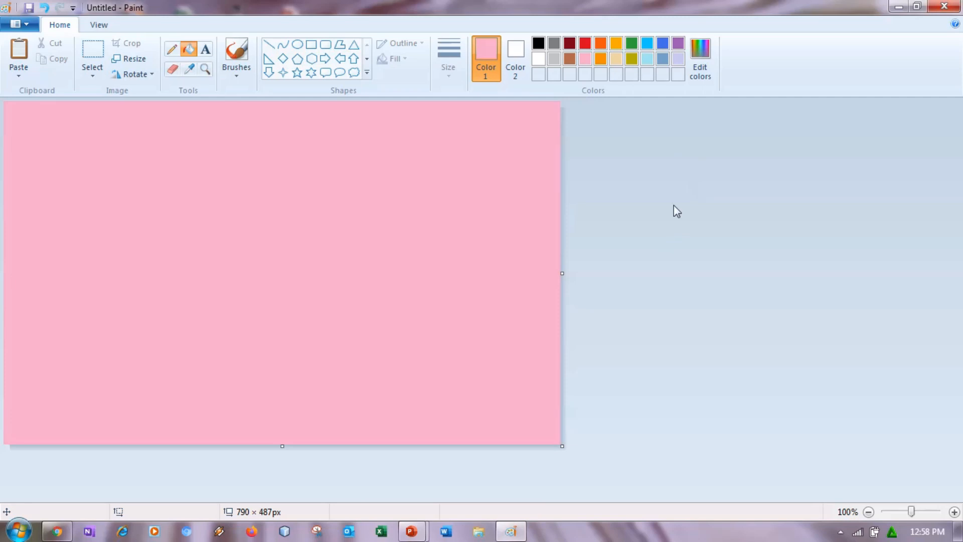
- Start a text box in the upper part of the canvas and set its font to Britannic Bold
click(205, 51)
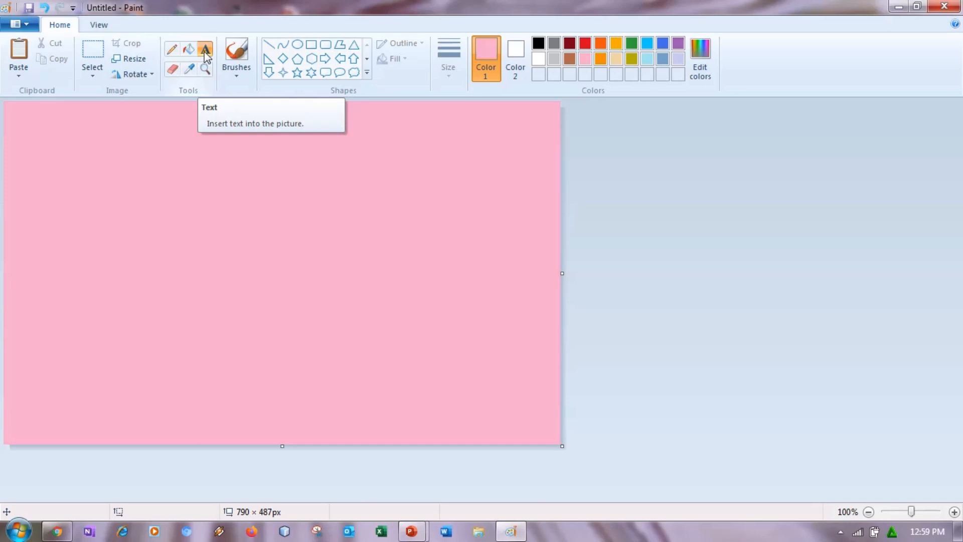
click(206, 51)
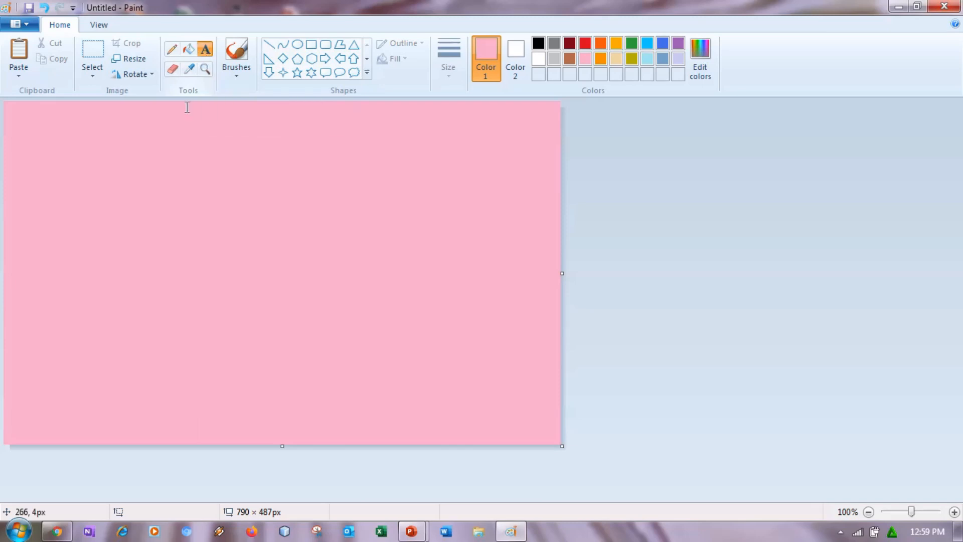
click(120, 137)
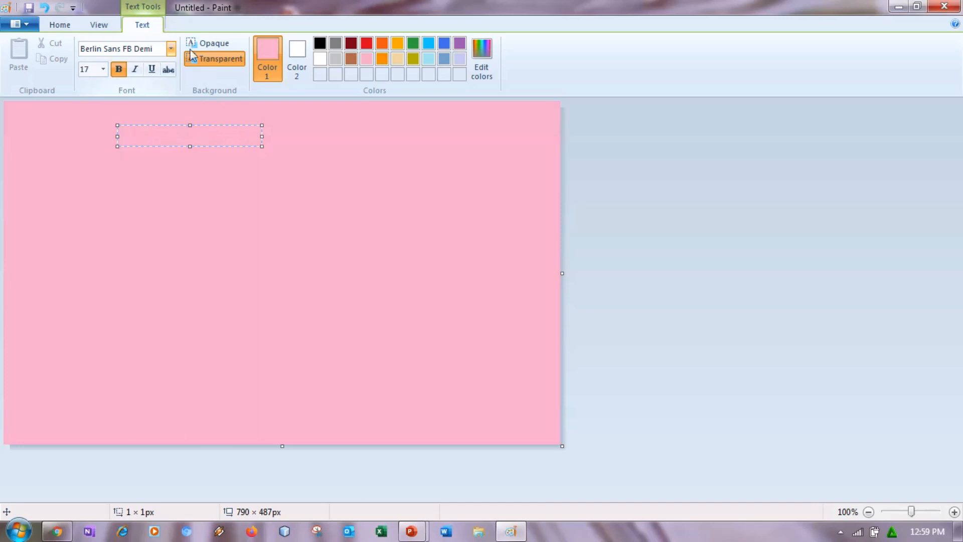
click(171, 48)
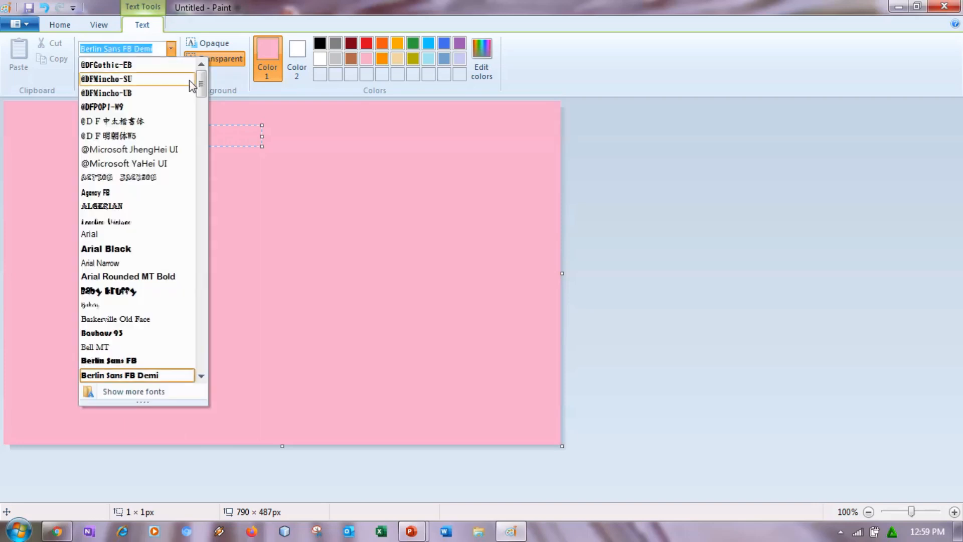
drag(202, 80, 205, 101)
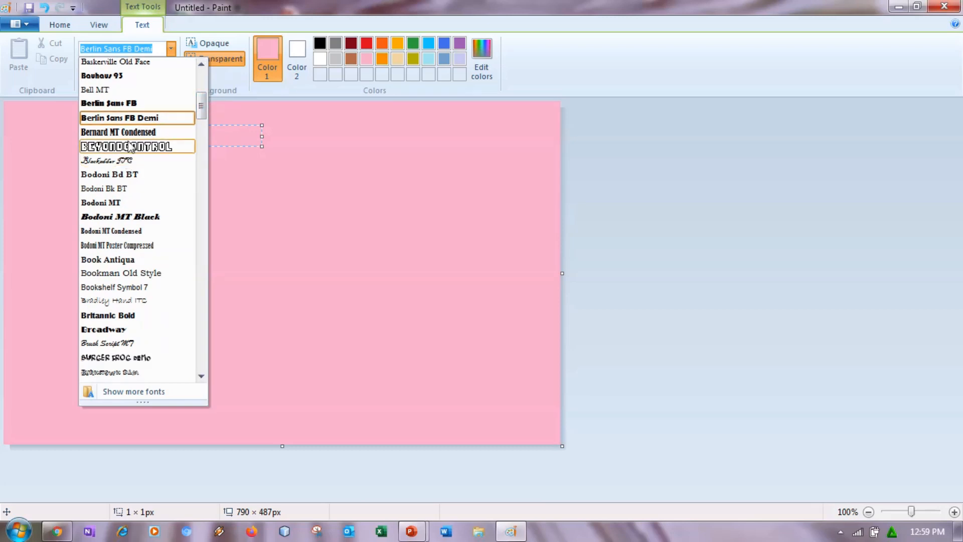
click(117, 316)
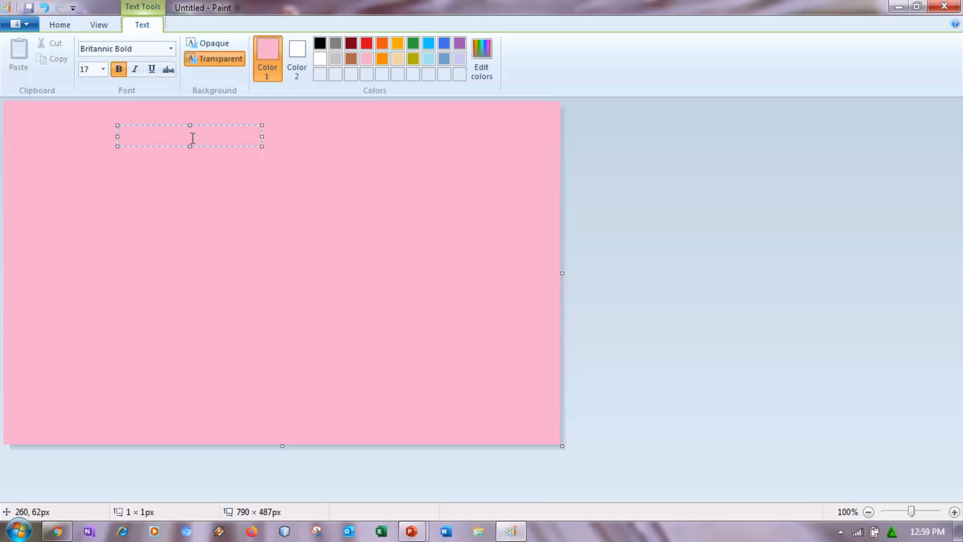
- Set the text colour to red and the font size to 20, leaving the text box empty
text(We)
key(BackSpace)
key(BackSpace)
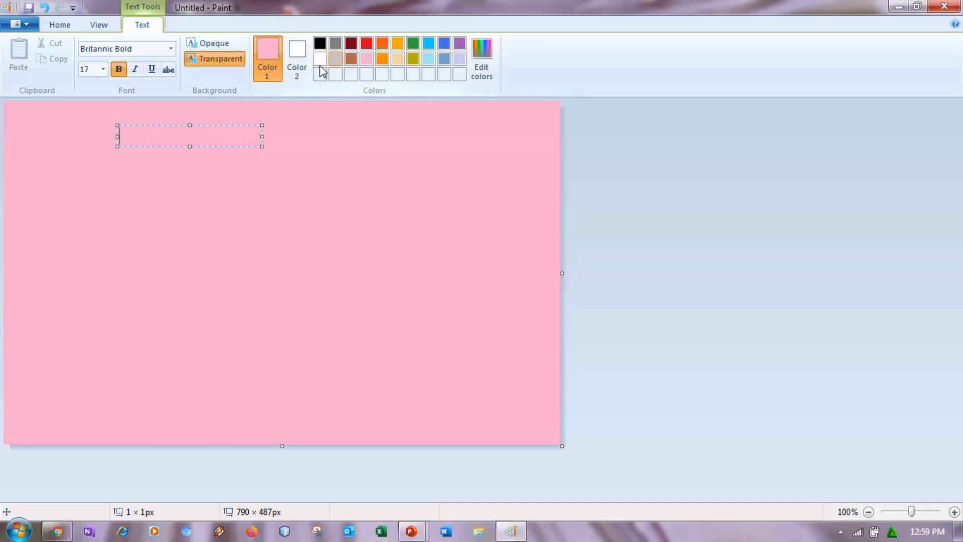
click(368, 46)
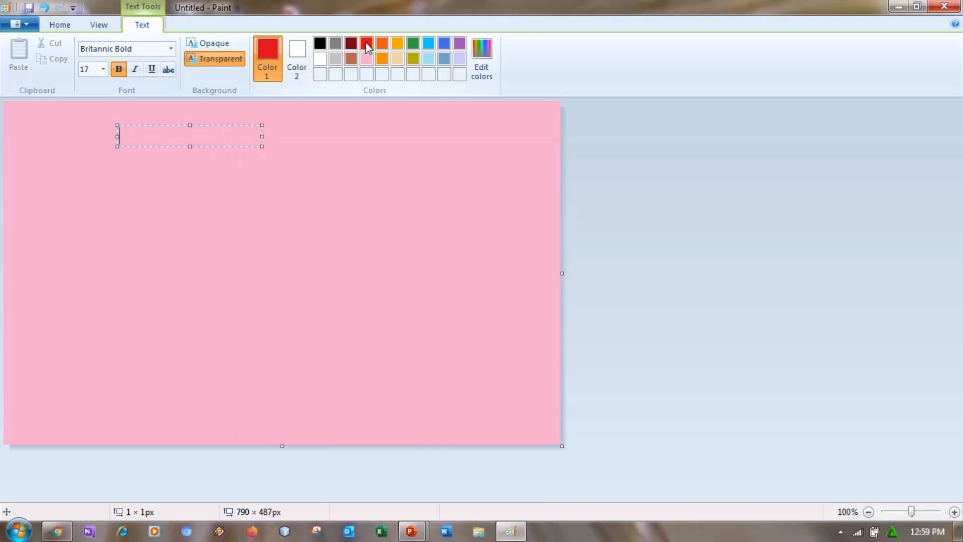
click(103, 70)
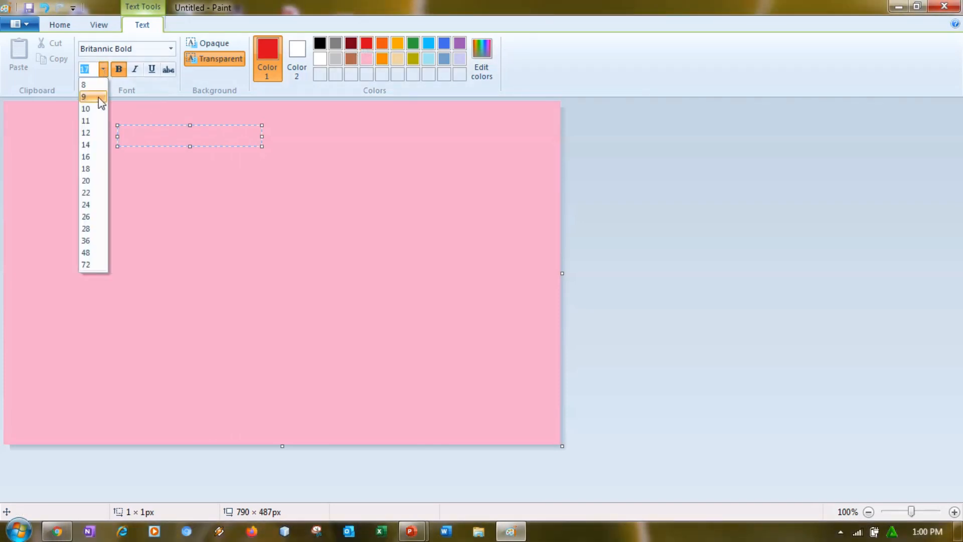
click(86, 181)
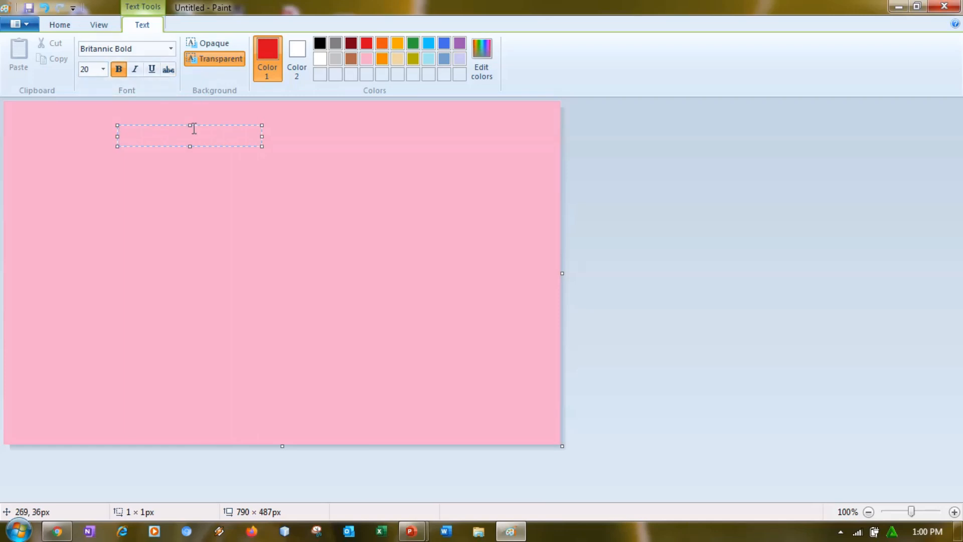
- Enter the title "Cerita ku Selama Belajar dari Rumah" in the text box
text(CER)
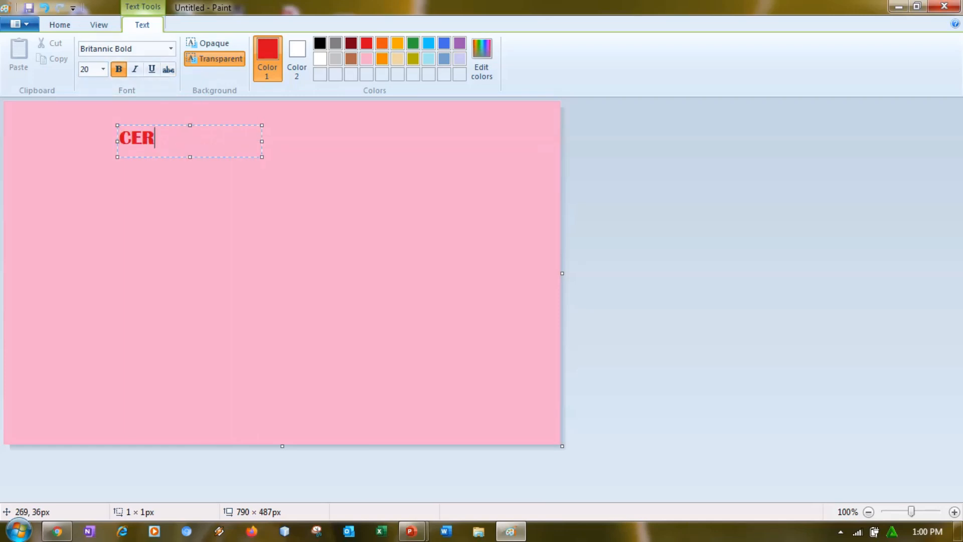
key(BackSpace)
key(BackSpace)
text(erita k)
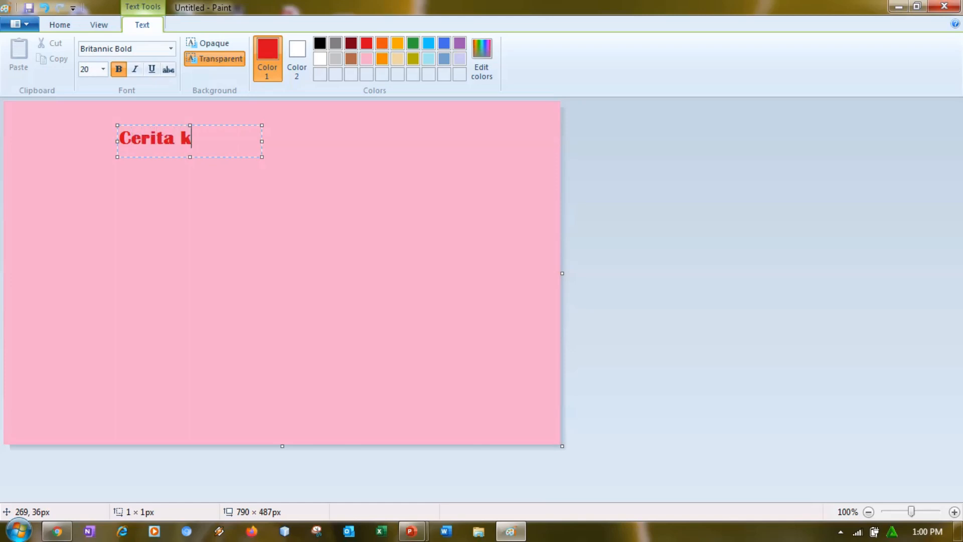
text(y)
key(BackSpace)
text(u selama Be)
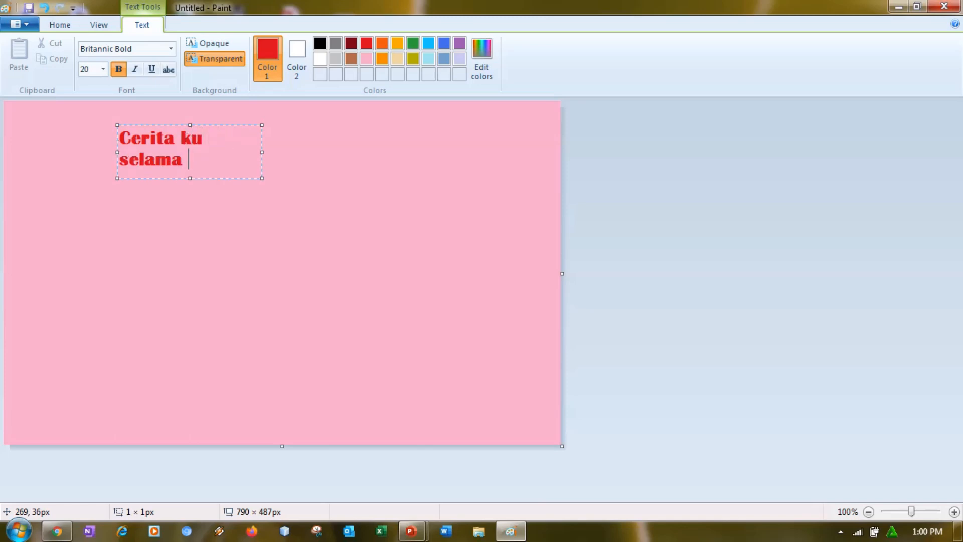
key(BackSpace)
key(BackSpace)
key(BackSpace)
key(BackSpace)
key(BackSpace)
key(BackSpace)
key(BackSpace)
key(BackSpace)
key(BackSpace)
text(Selama Belaar)
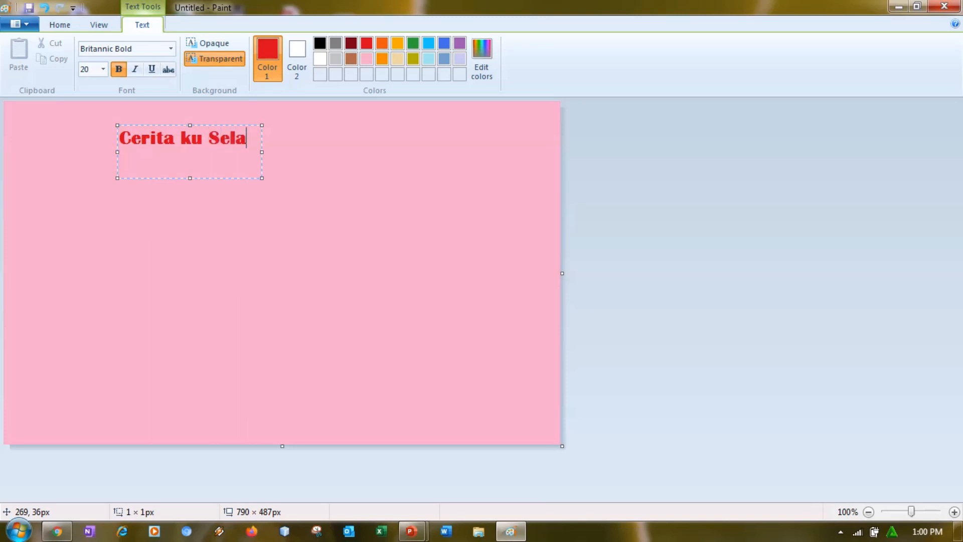
key(BackSpace)
key(BackSpace)
text(har)
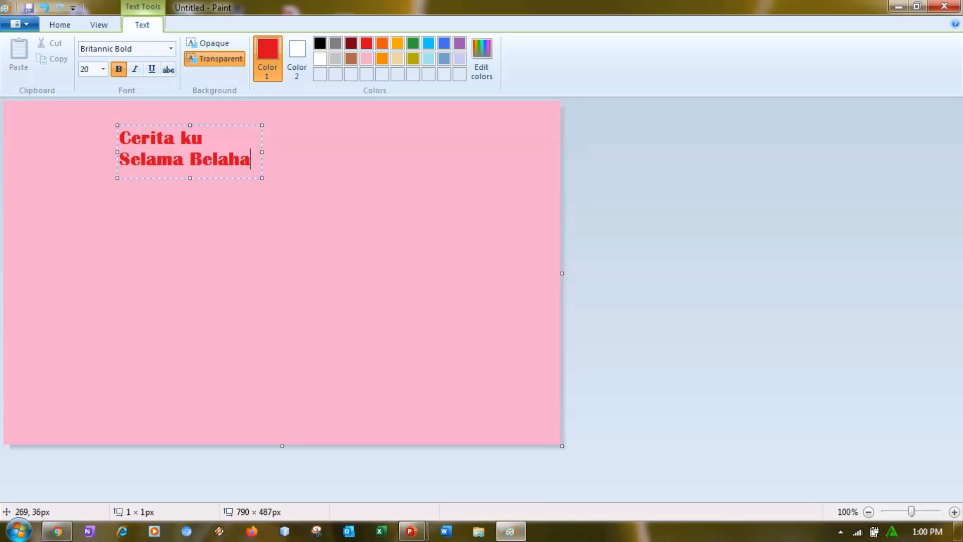
key(BackSpace)
key(BackSpace)
key(BackSpace)
text(jar dari Eum)
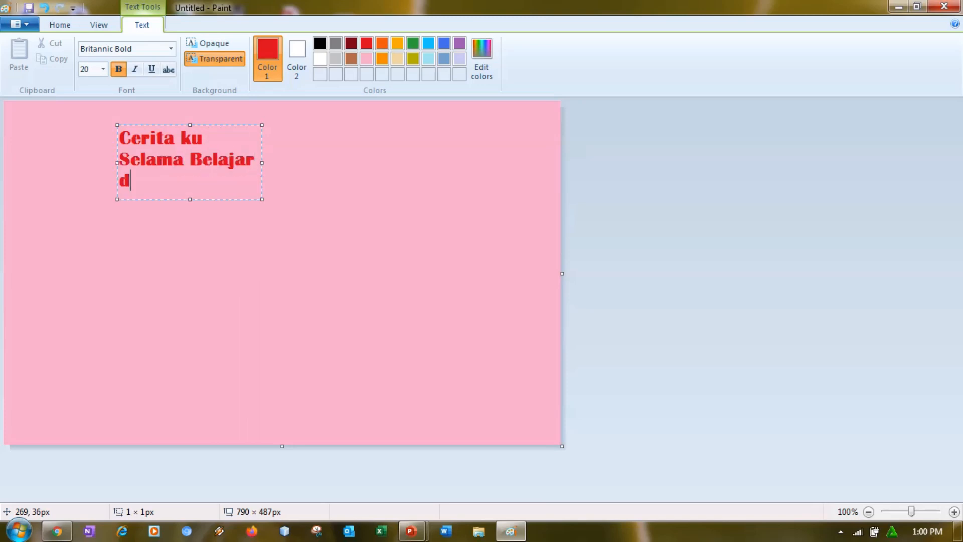
key(BackSpace)
key(BackSpace)
key(BackSpace)
text(Rumah)
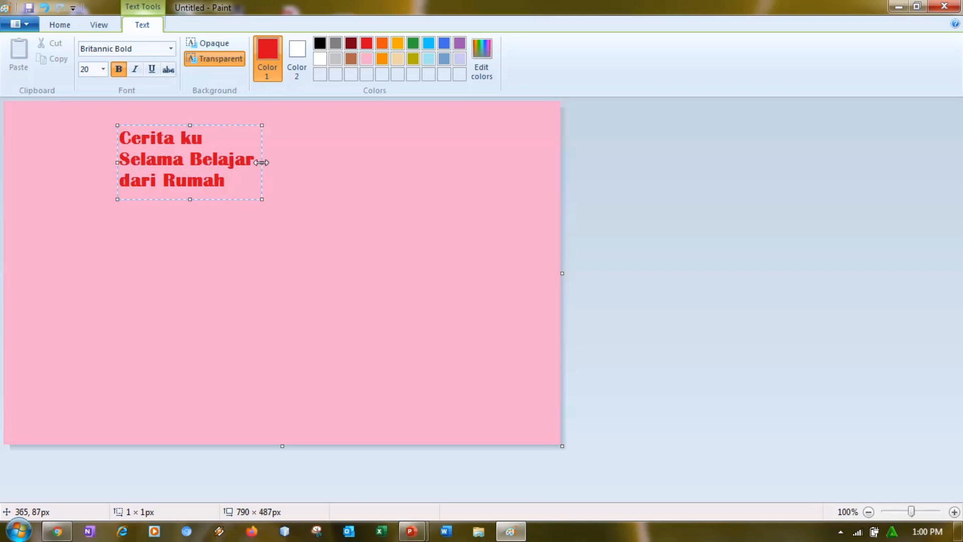
- Enlarge the text box to about 603 × 390 px so the title fits on one line
drag(262, 162, 450, 166)
drag(280, 200, 260, 393)
drag(118, 259, 29, 250)
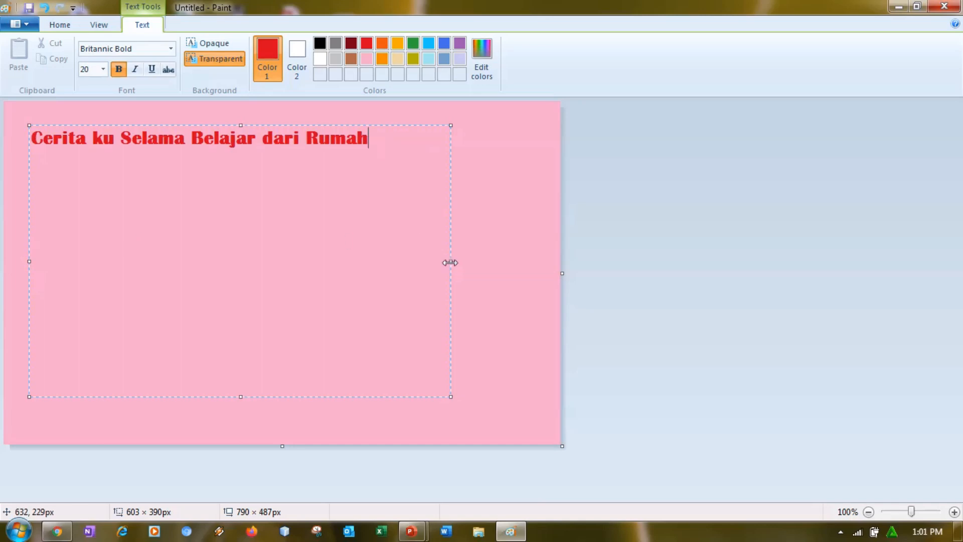
click(452, 263)
- Try to reopen the placed title for editing and undo its placement
click(263, 129)
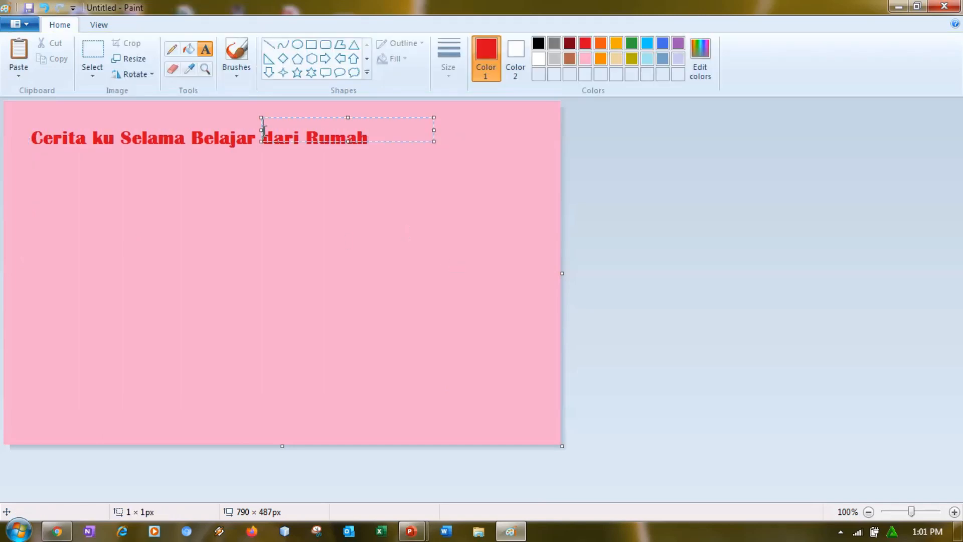
click(186, 137)
click(367, 143)
click(208, 131)
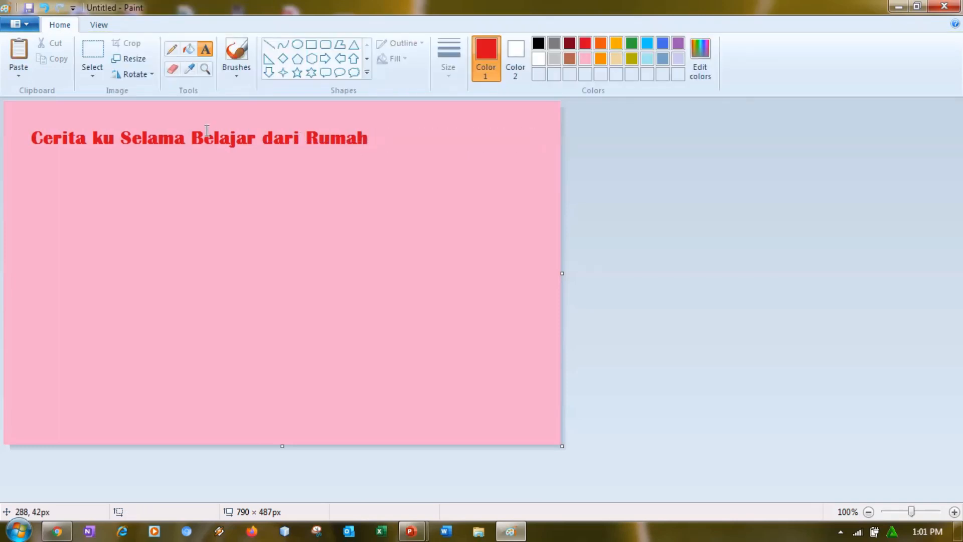
click(103, 137)
click(63, 138)
click(409, 160)
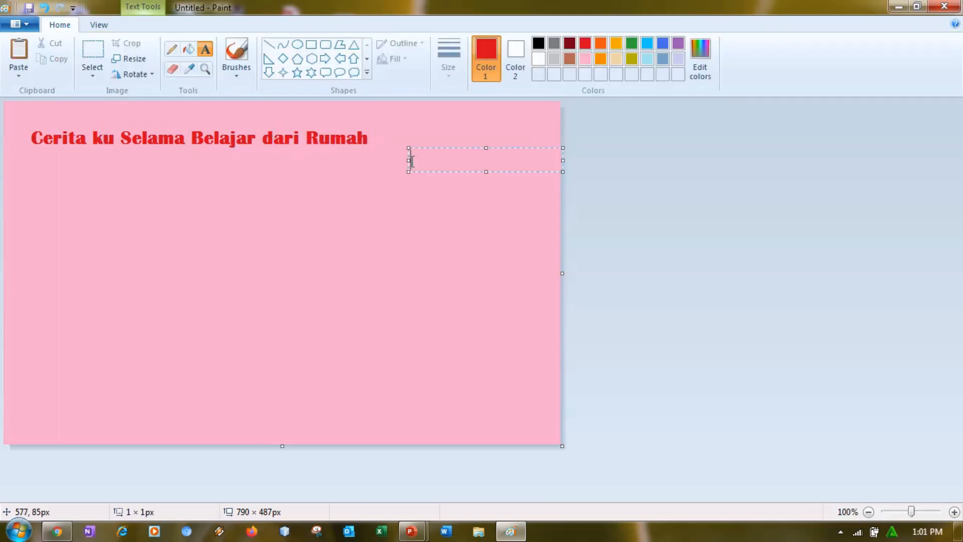
click(30, 183)
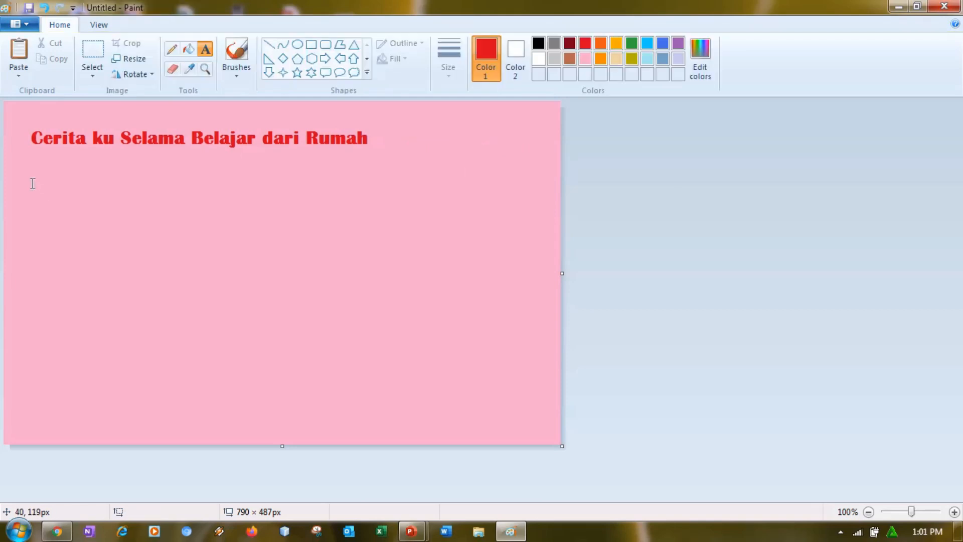
click(228, 176)
click(411, 141)
click(275, 160)
click(166, 165)
click(45, 8)
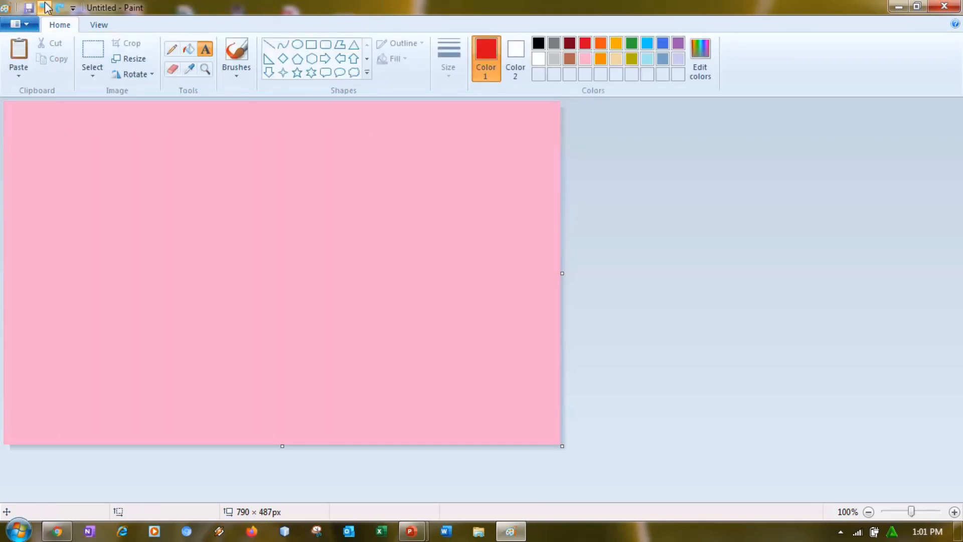
- Create a new text box and enlarge it to about 684 × 399 px over most of the canvas
click(97, 147)
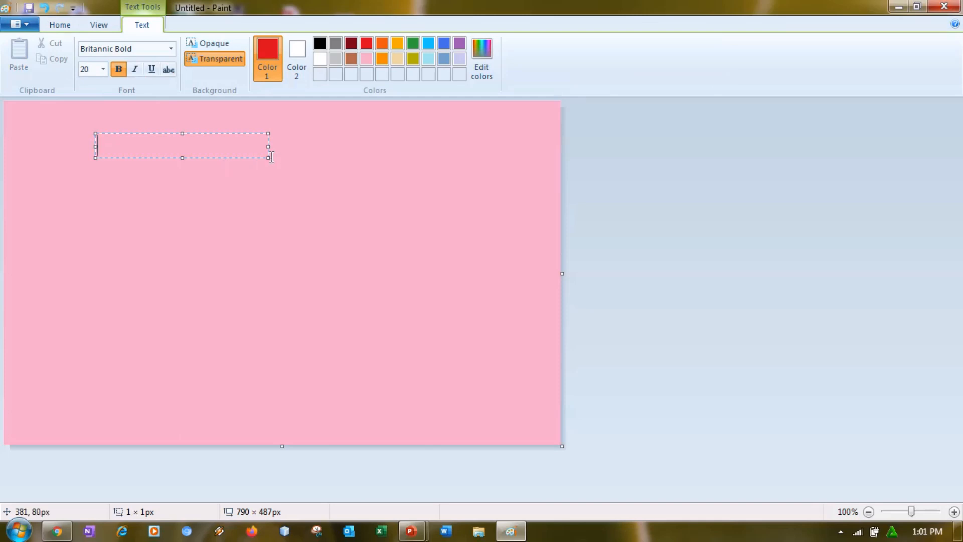
drag(371, 248, 508, 422)
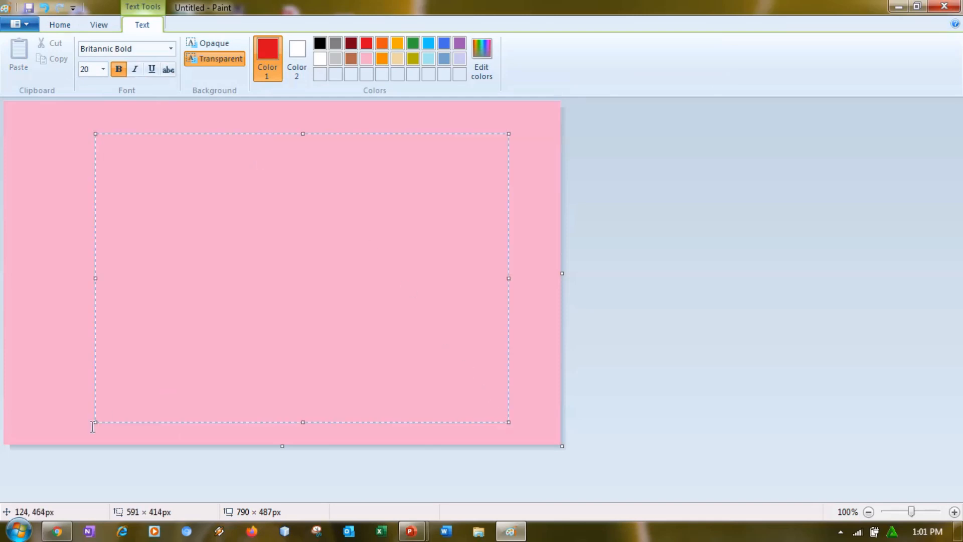
drag(95, 422, 30, 412)
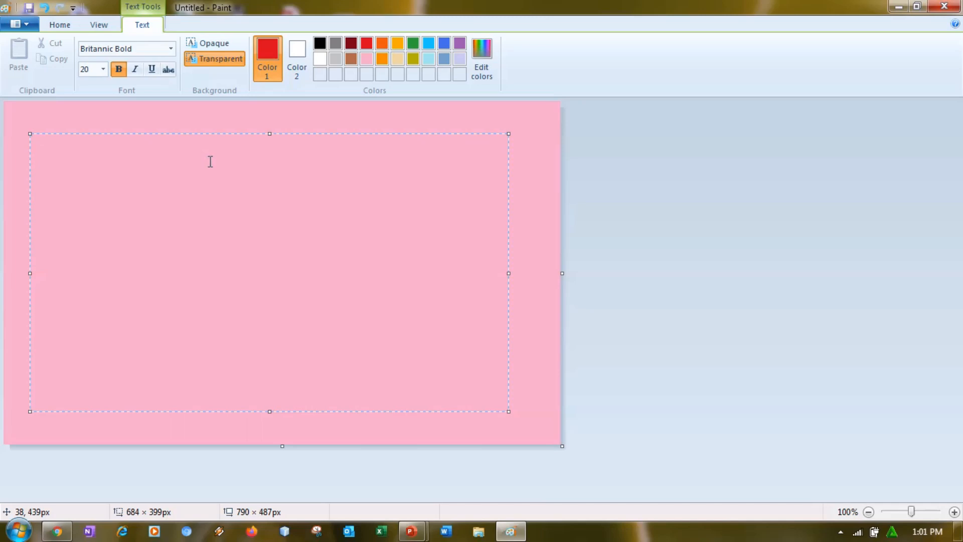
- Enter the title "Cerita ku saat Belajar dari Rumah" in the text box
text(Cerita k)
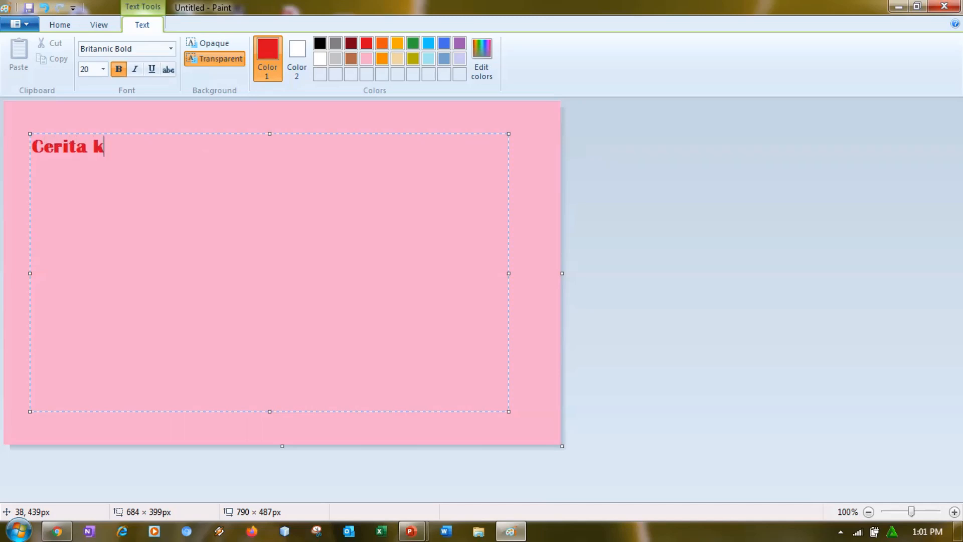
text(u saat Belahar)
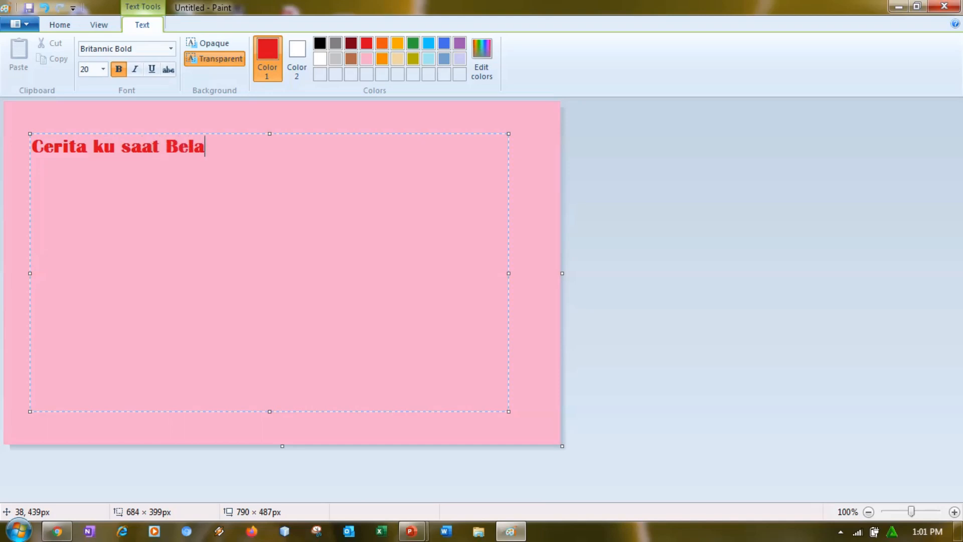
key(BackSpace)
key(BackSpace)
key(BackSpace)
text(jar Da)
key(BackSpace)
key(BackSpace)
text(da)
key(BackSpace)
key(BackSpace)
key(BackSpace)
text(dari Ruma)
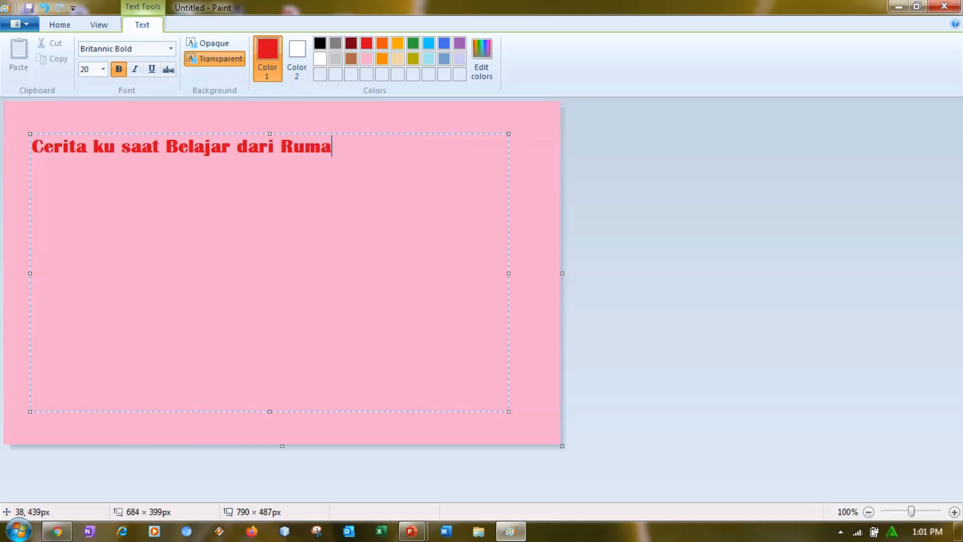
text(h)
key(BackSpace)
- Indent the title by two tab stops and begin a new line beneath it, leaving one blank line between
key(Tab)
key(Tab)
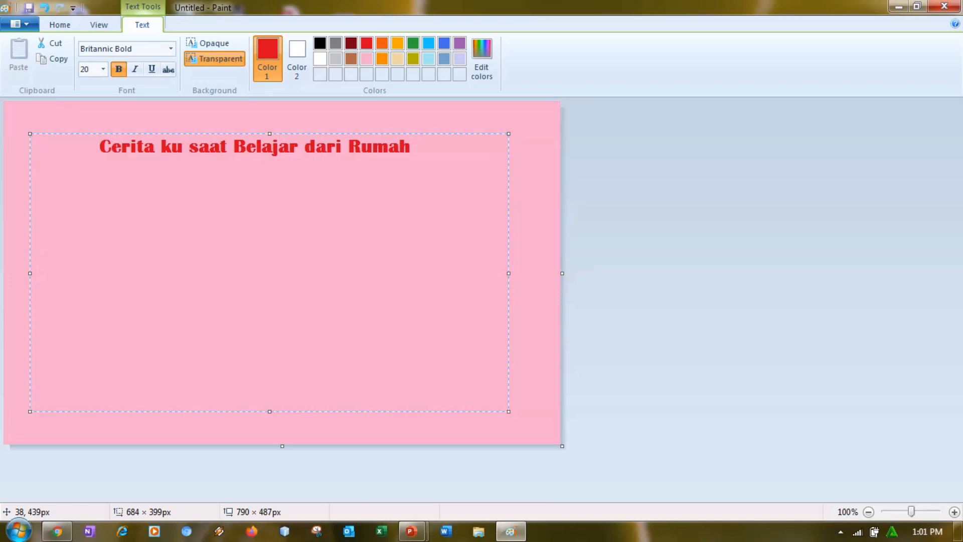
click(456, 149)
key(Return)
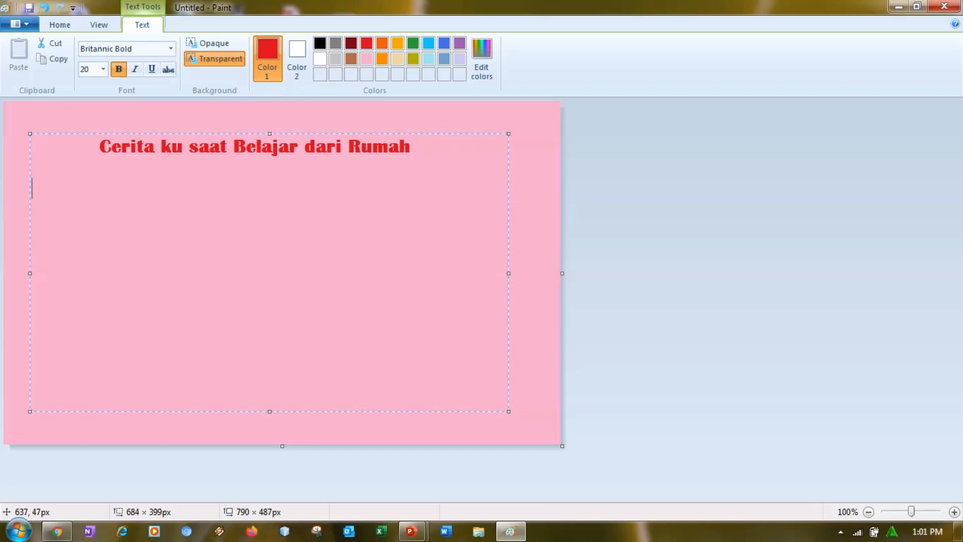
- Set the font size to 18 and the text colour to green for the story body
click(103, 68)
click(92, 169)
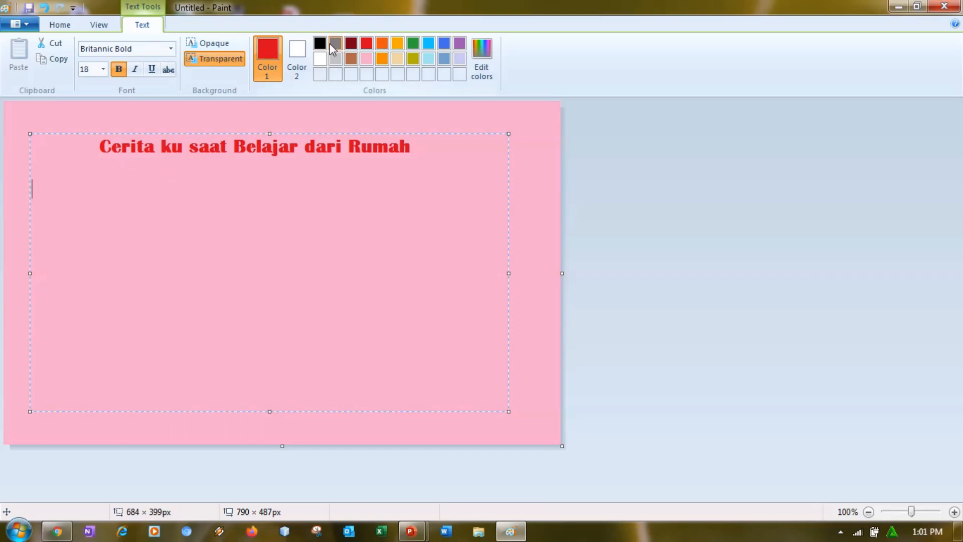
click(413, 44)
text(pandemi)
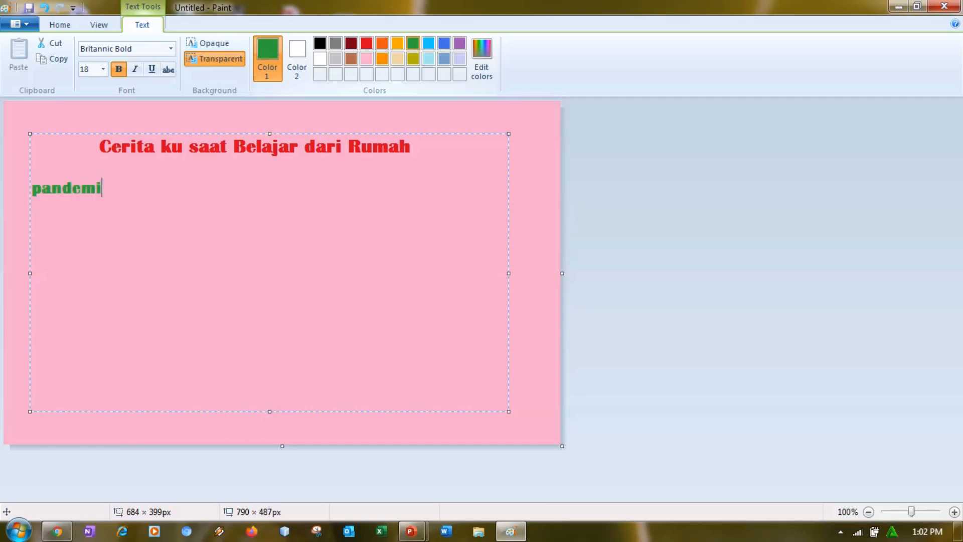
key(BackSpace)
key(BackSpace)
key(BackSpace)
key(BackSpace)
key(BackSpace)
key(BackSpace)
key(BackSpace)
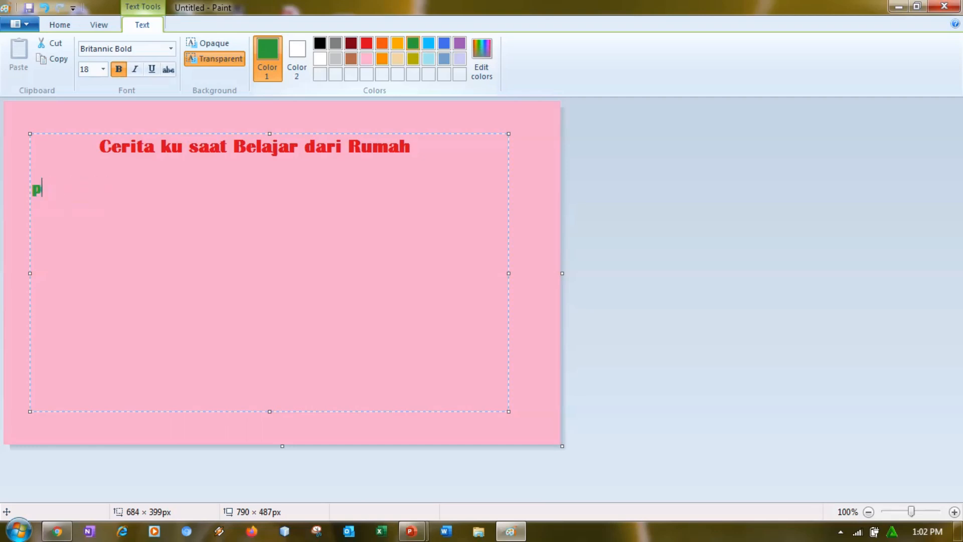
- Enter the start of the story below the title: "Pandemi Covid-19 yang sedang dialami oleh semua negara,"
text(Pandem)
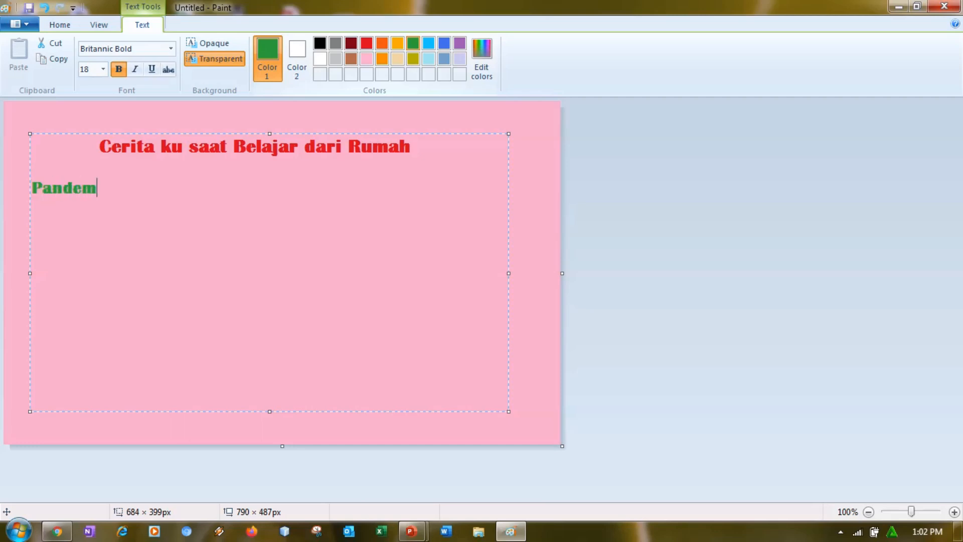
text(i Covid)
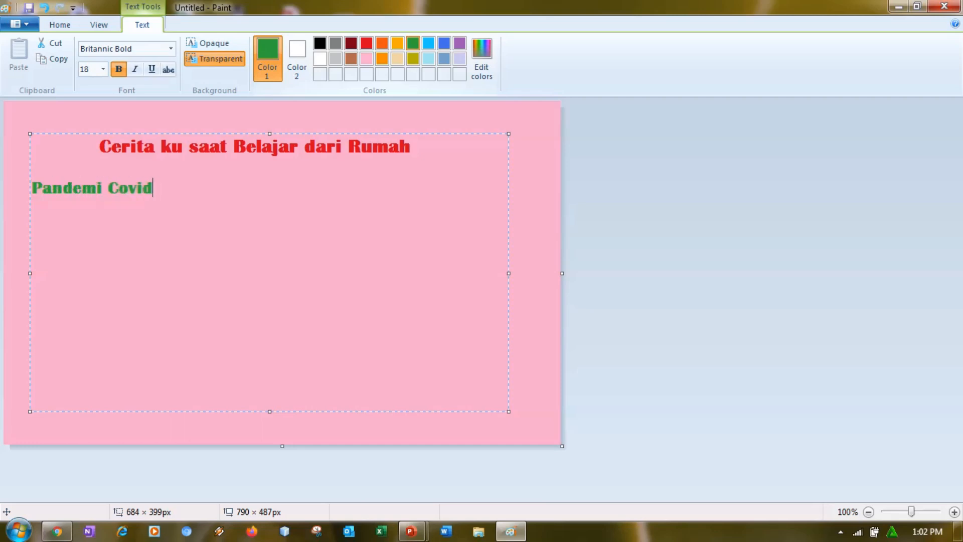
text(-19 yang)
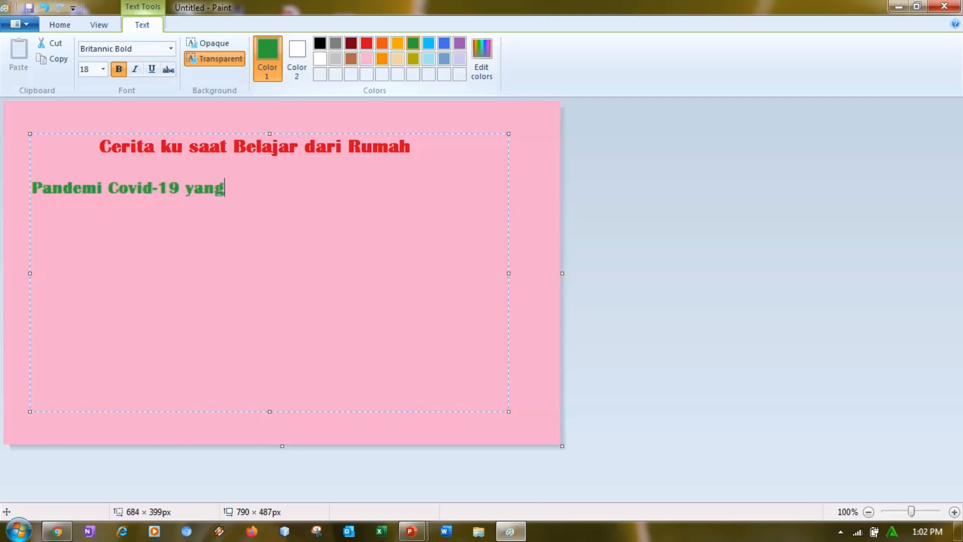
text( sedang d)
key(BackSpace)
key(BackSpace)
text(dang d)
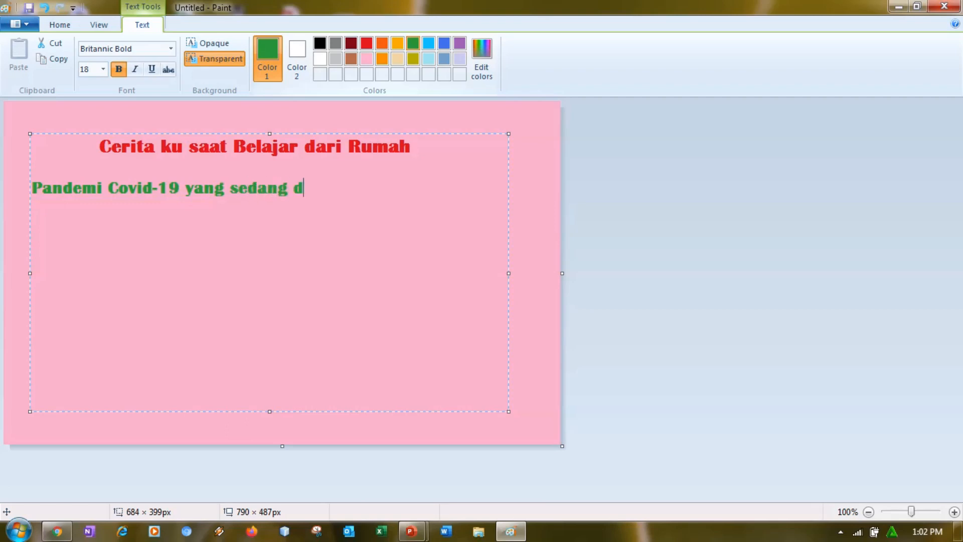
text(ialami oleh sem)
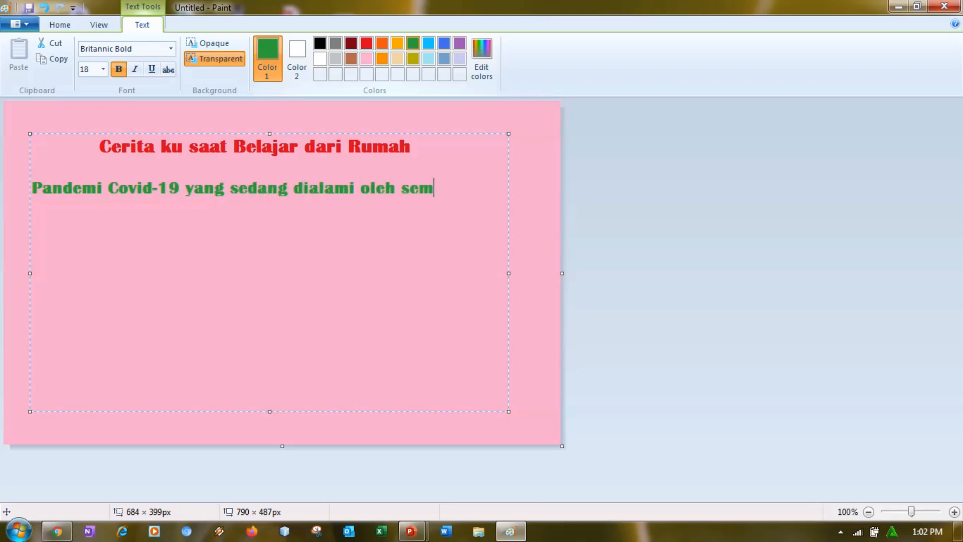
text(ua negara, )
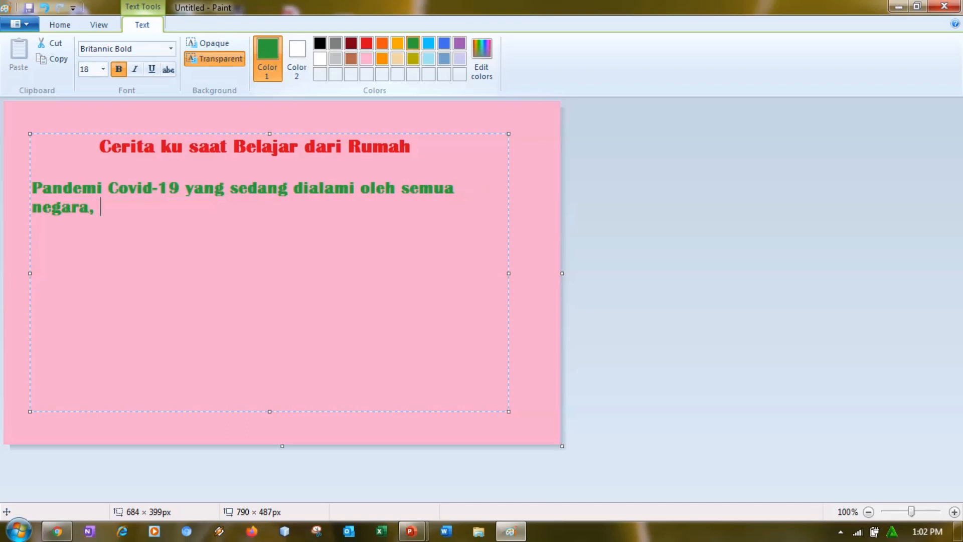
- Continue the first sentence with "termasuk bangsa Indonesia mempunyai", correcting the spelling of "bangsa"
text(termasuk )
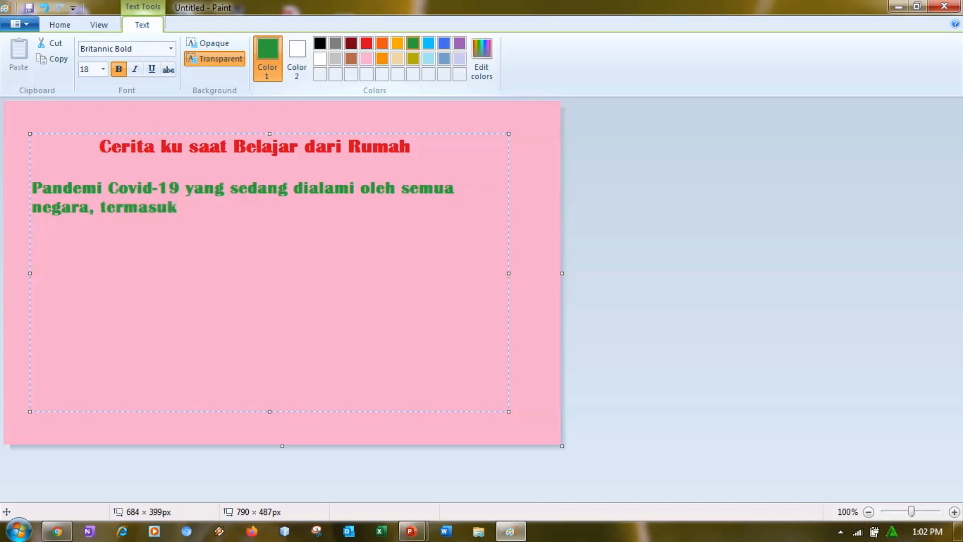
text(bangasa)
key(BackSpace)
key(BackSpace)
text(gasa)
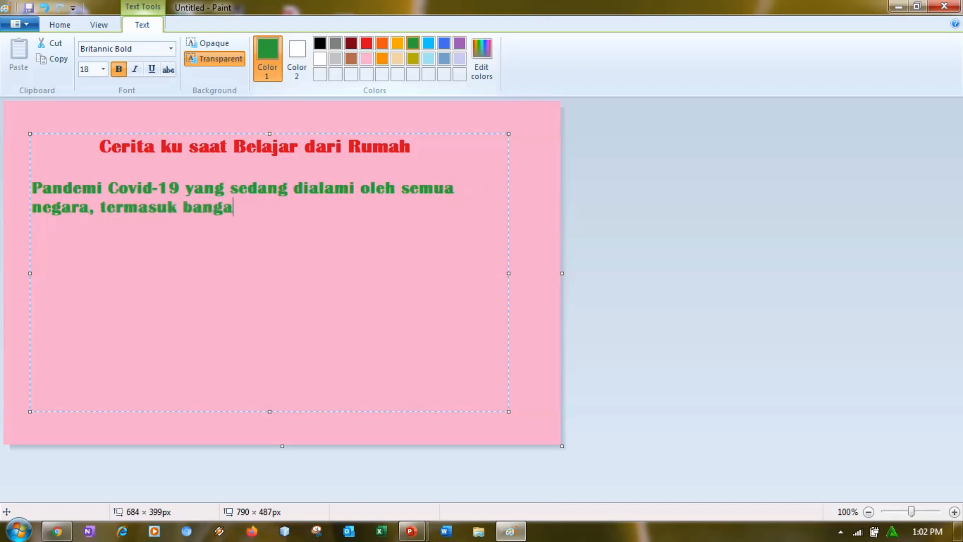
key(BackSpace)
key(BackSpace)
key(BackSpace)
key(BackSpace)
text(sa Indonesi)
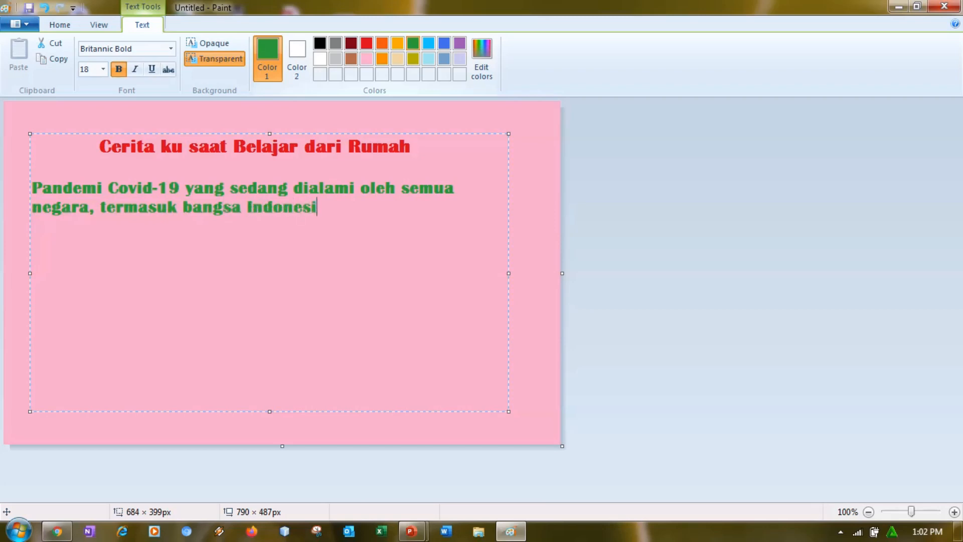
text(a mempunyai )
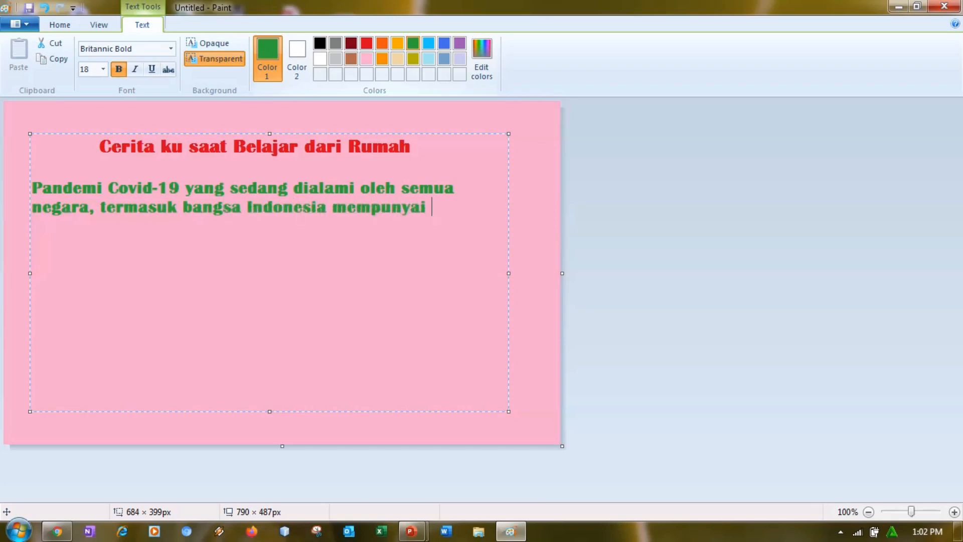
- Extend the first sentence with "banyak dampak" following "mempunyai", correcting slips in the wording
text(banya)
key(BackSpace)
key(BackSpace)
key(BackSpace)
key(BackSpace)
key(BackSpace)
key(BackSpace)
key(BackSpace)
key(BackSpace)
key(BackSpace)
text(yai banyak dampak)
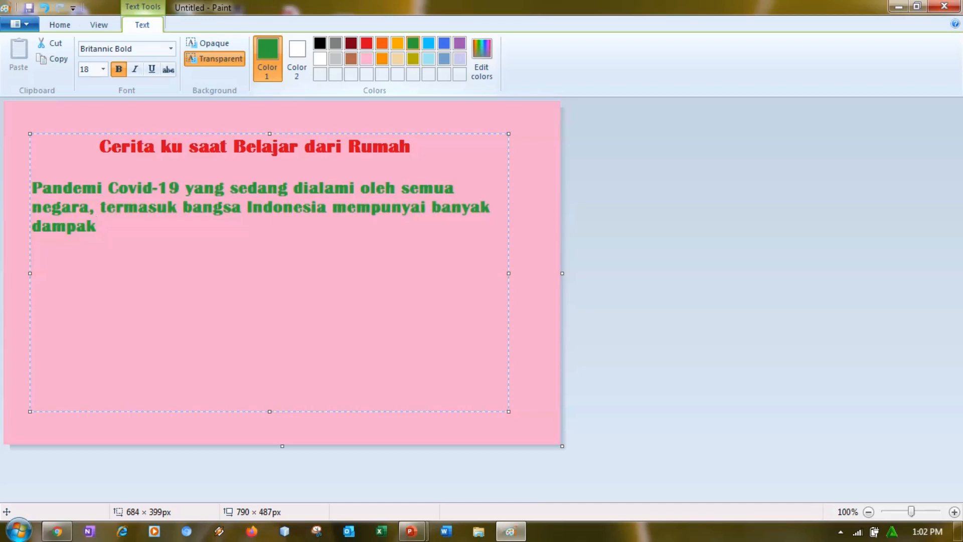
- Finish the first sentence with ", salah satunya di dunia pendidikan."
text(, salah sa)
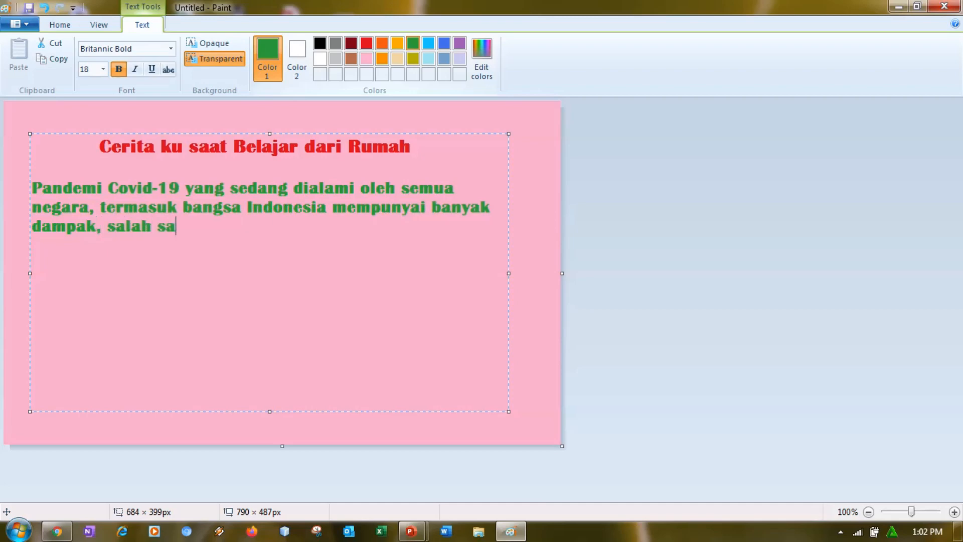
text(tunya di )
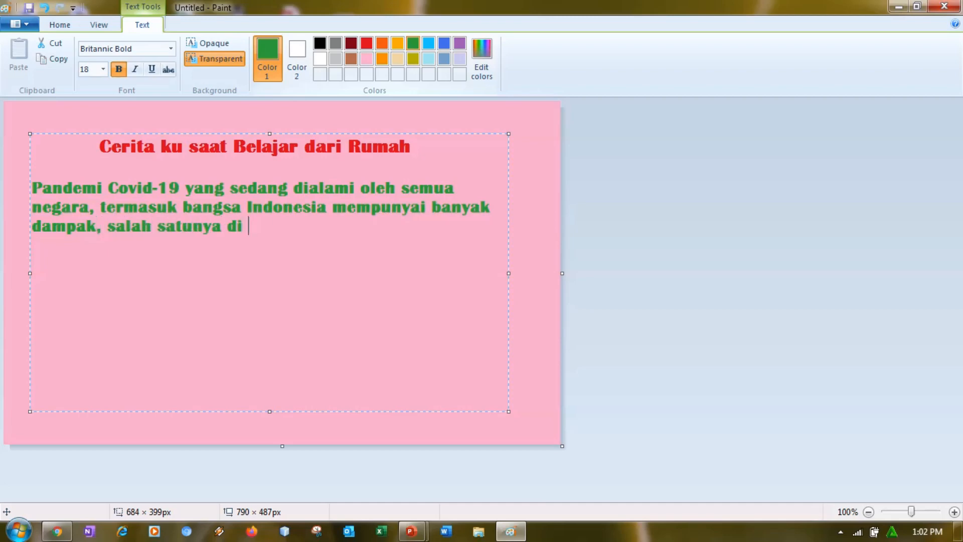
text(du)
key(BackSpace)
key(BackSpace)
key(BackSpace)
text(dunia pen)
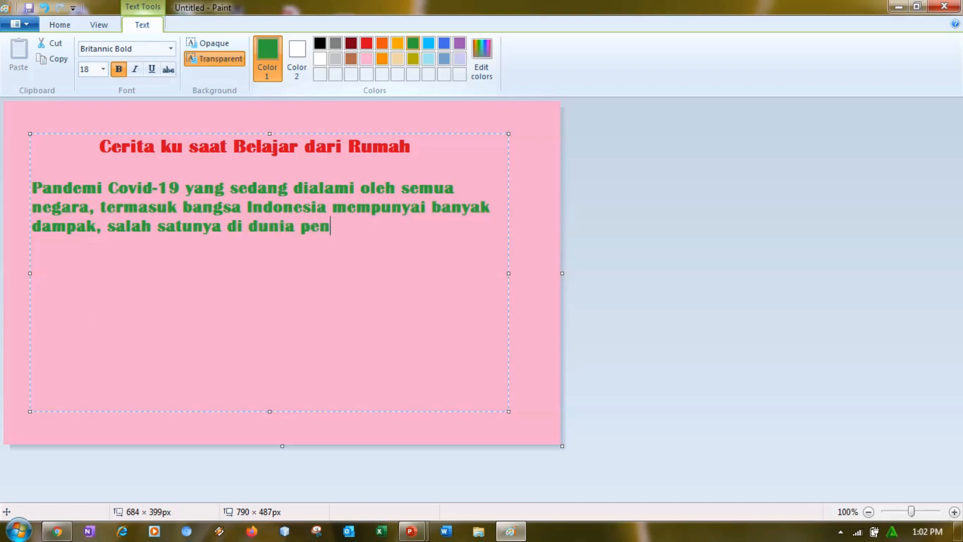
text(didikan.)
- Start the second sentence on a new line with "Hal ini mengharuskan setiap anak-anak", correcting misspelled words
text(Hal)
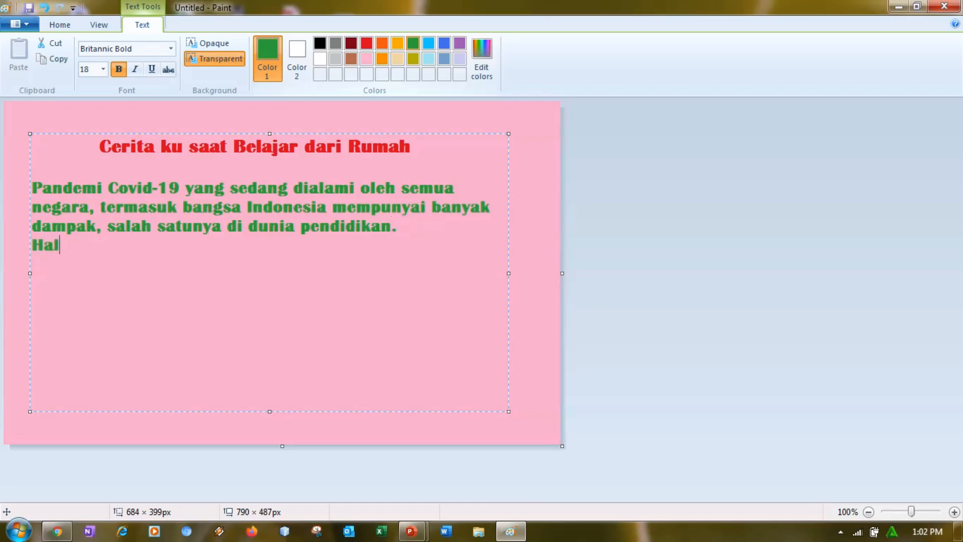
text( ini,)
text( eng)
key(BackSpace)
key(BackSpace)
key(BackSpace)
text(mengahr)
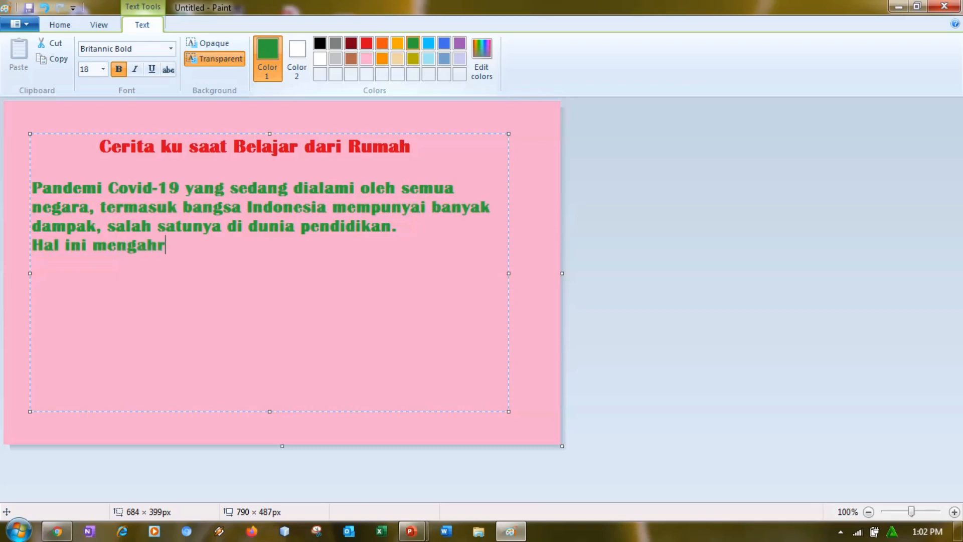
key(BackSpace)
key(BackSpace)
key(BackSpace)
text(haruskan seta)
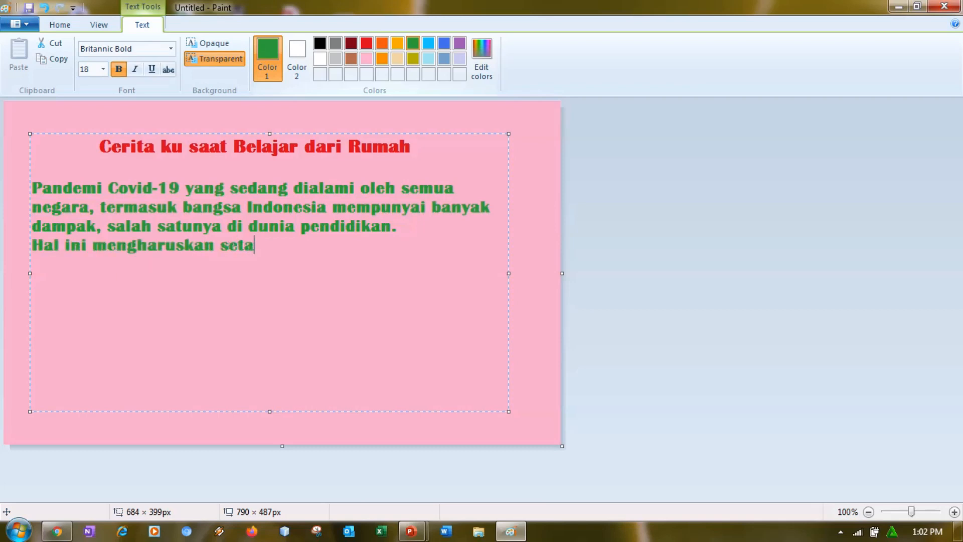
key(BackSpace)
text(iap)
text( anak-anak )
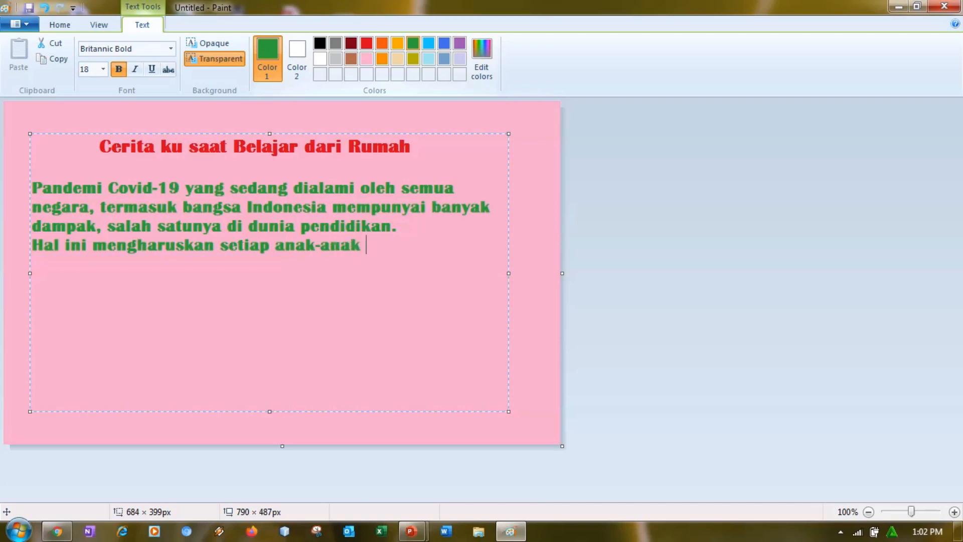
- Continue the second sentence with "belajar dari rumah, tidak lagi bertemu secara langsung dengan guru"
text(belajar dar)
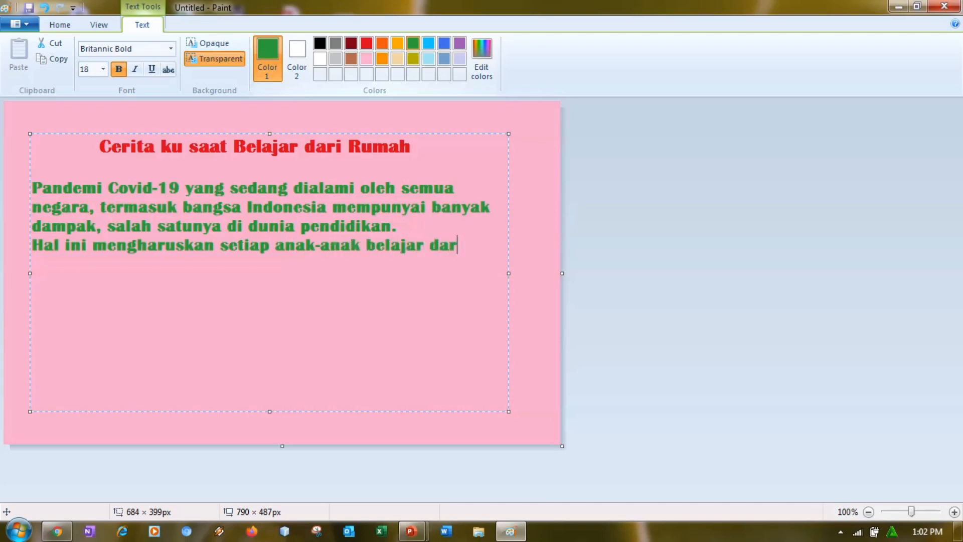
text(i rumah, tid)
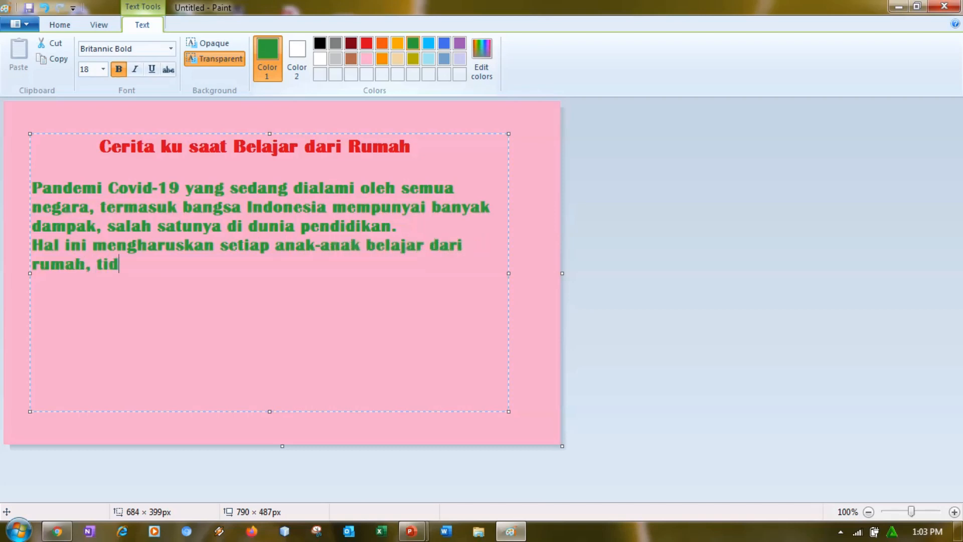
text(ak lag)
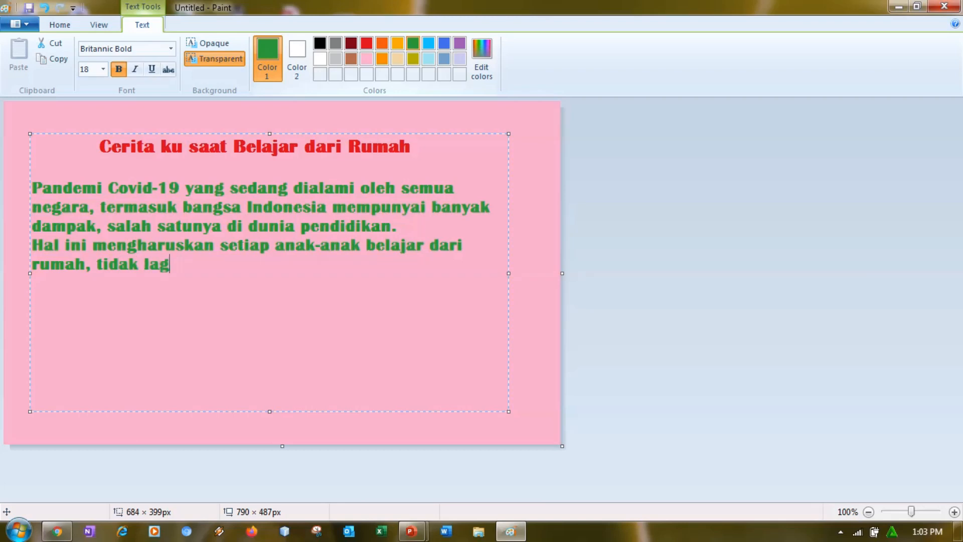
text(i bertemu sec)
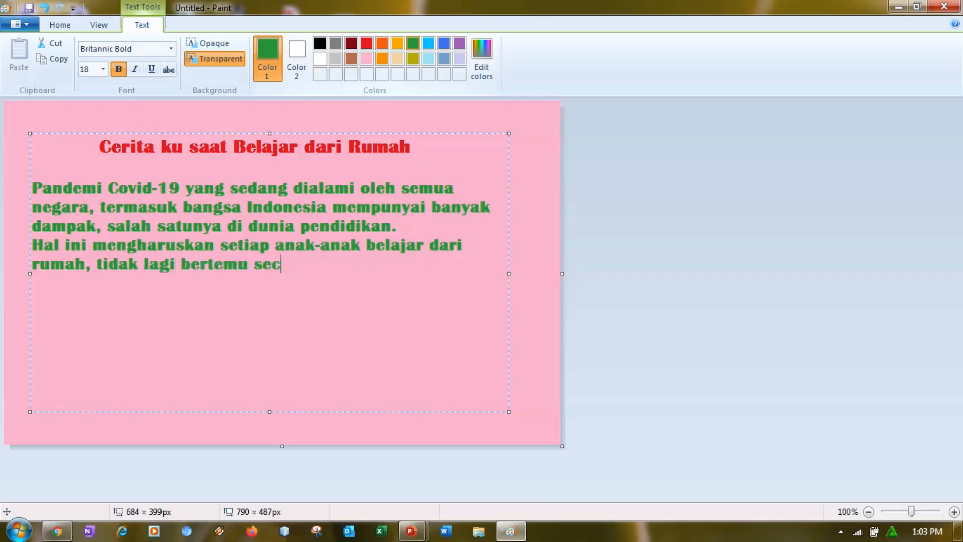
text(ara langsung deng)
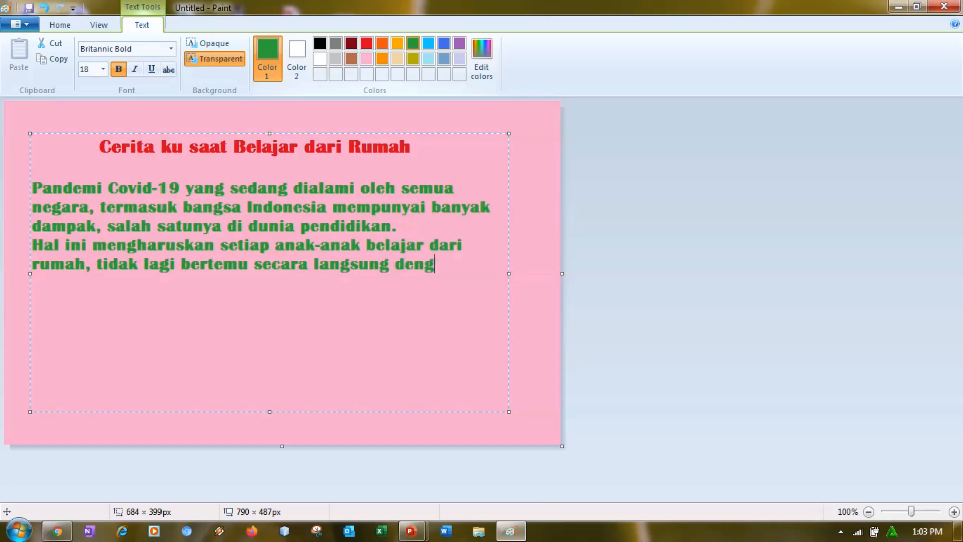
text(an guur)
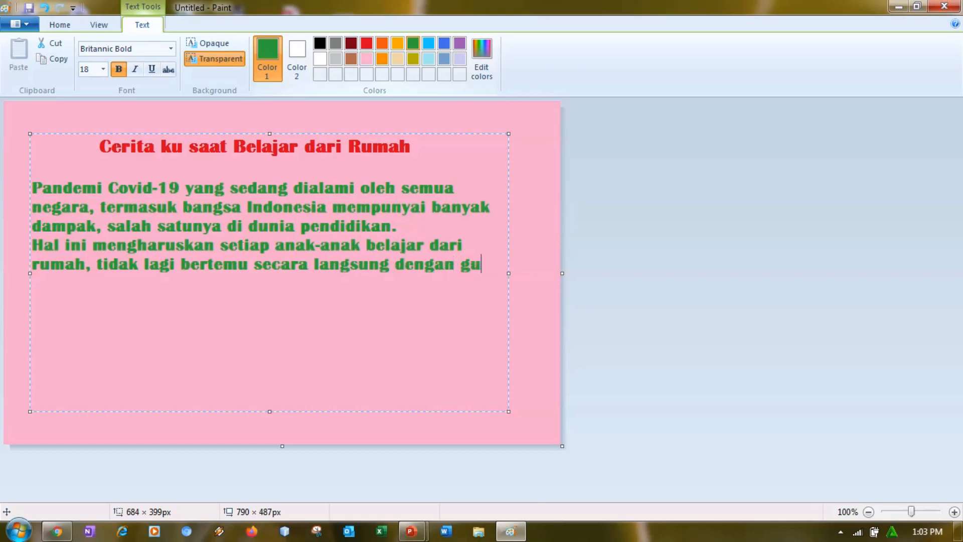
key(BackSpace)
key(BackSpace)
text(ru mam)
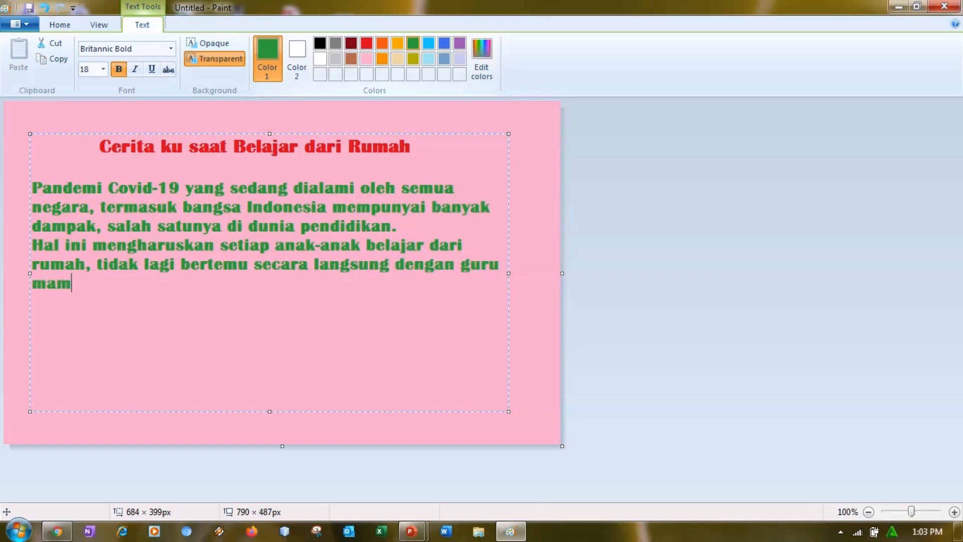
- Complete the second sentence with "maupun teman-teman yang lain." and begin a new line with "Say"
key(BackSpace)
text(upun teman)
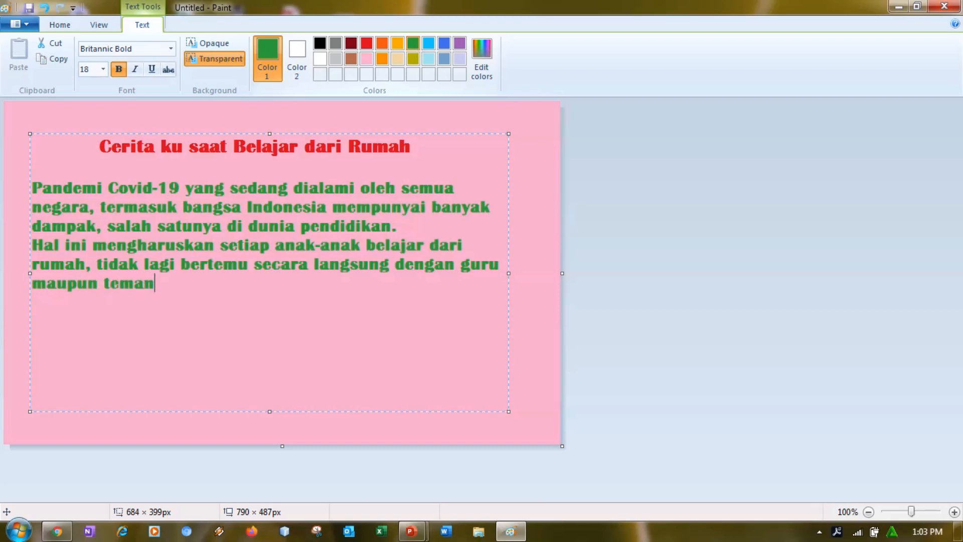
text(-teman yang )
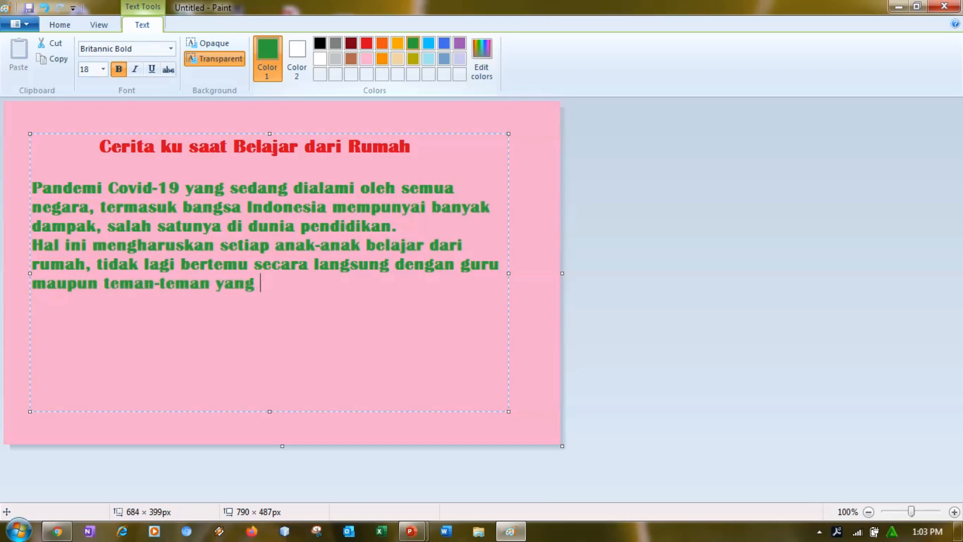
text(lain. Say)
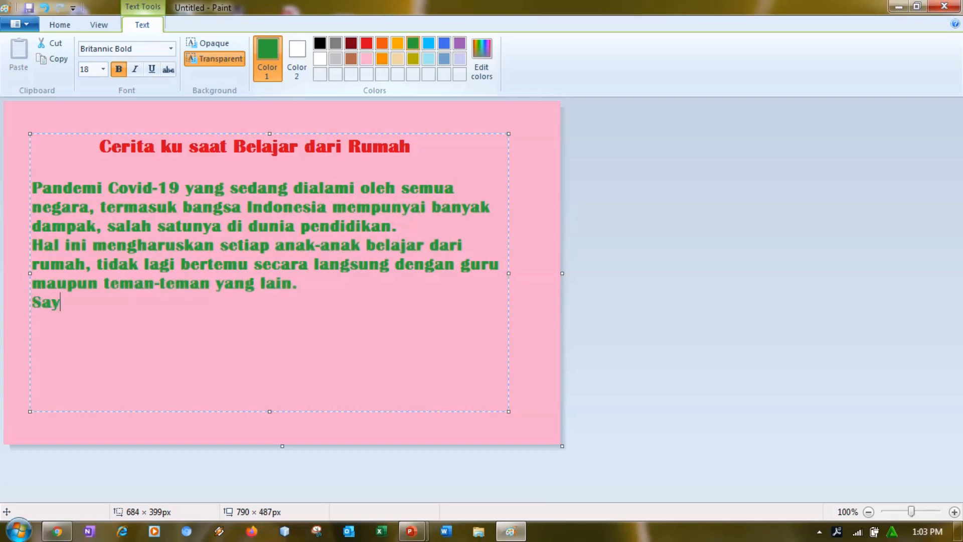
- Complete the third sentence so it reads "Saya merasa sedih karena tidak bisa bermain dan bersekolah seperti biasa."
text(a merasa sedih k)
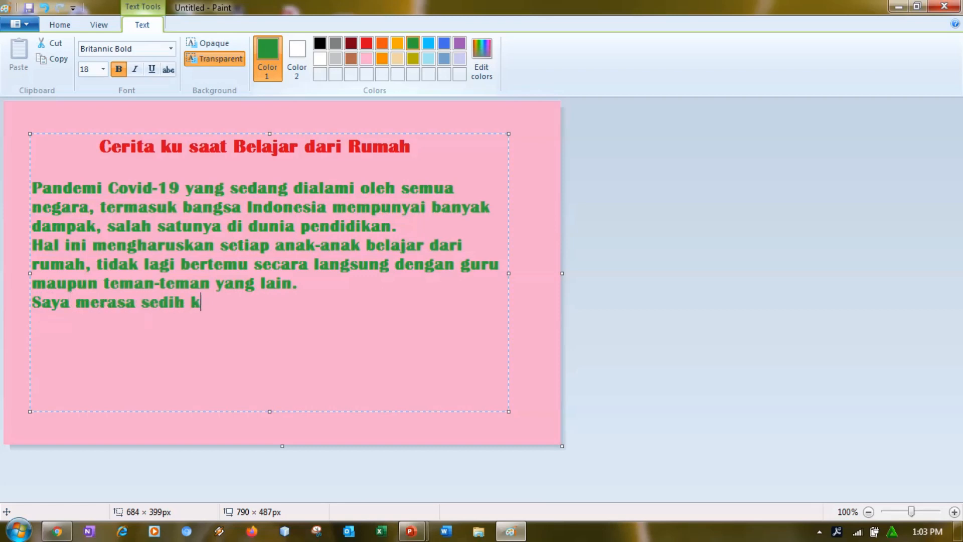
text(arena tidak b)
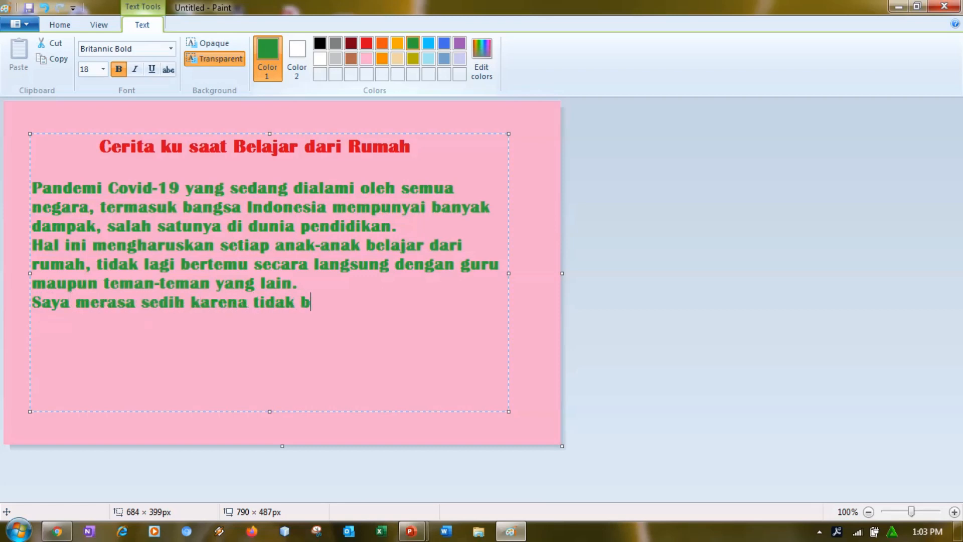
text(isa bermain se)
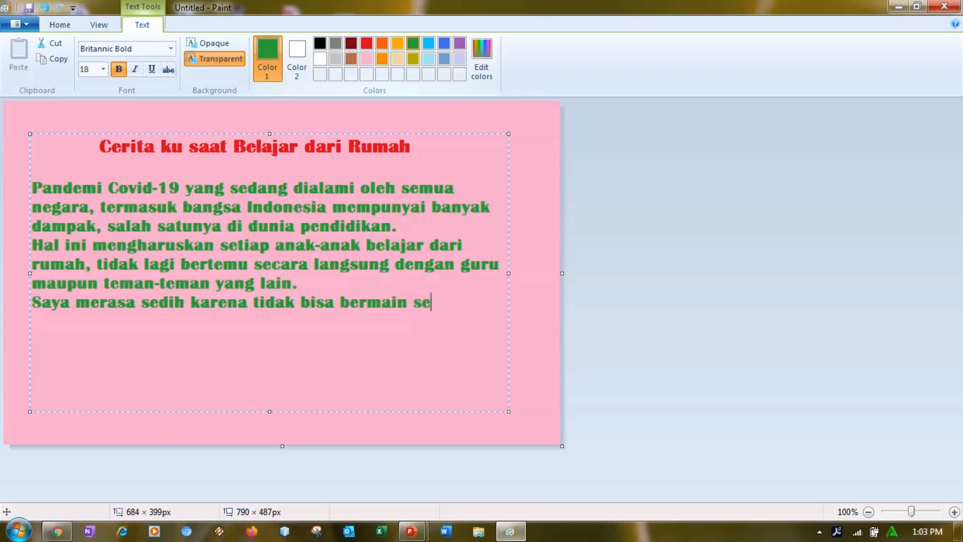
key(BackSpace)
key(BackSpace)
text(dan berseko)
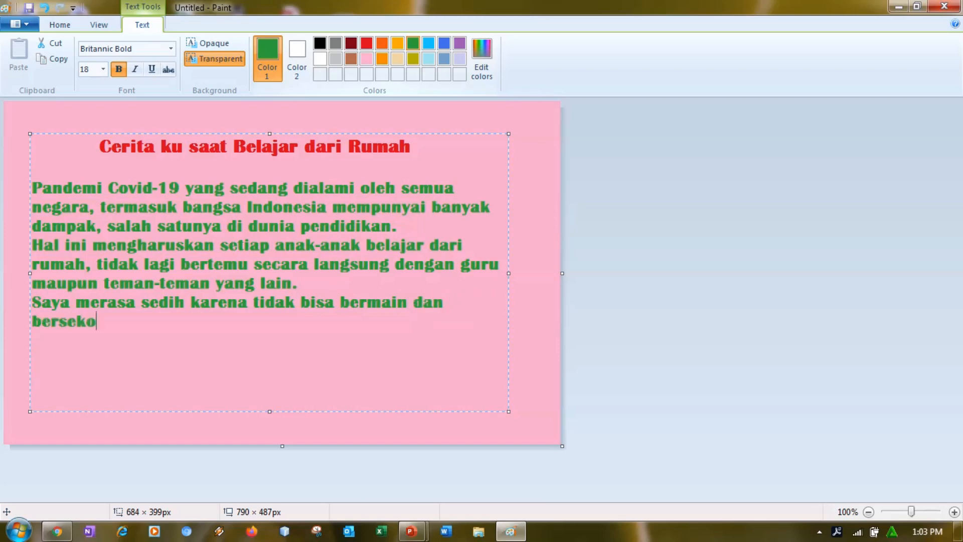
text(lah secrt)
key(BackSpace)
key(BackSpace)
key(BackSpace)
text(p)
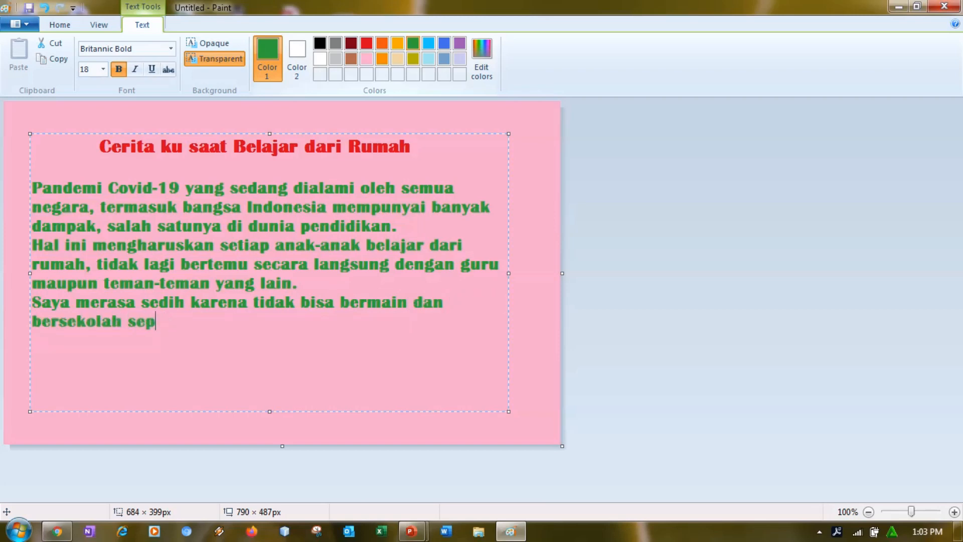
text(erti biasa. )
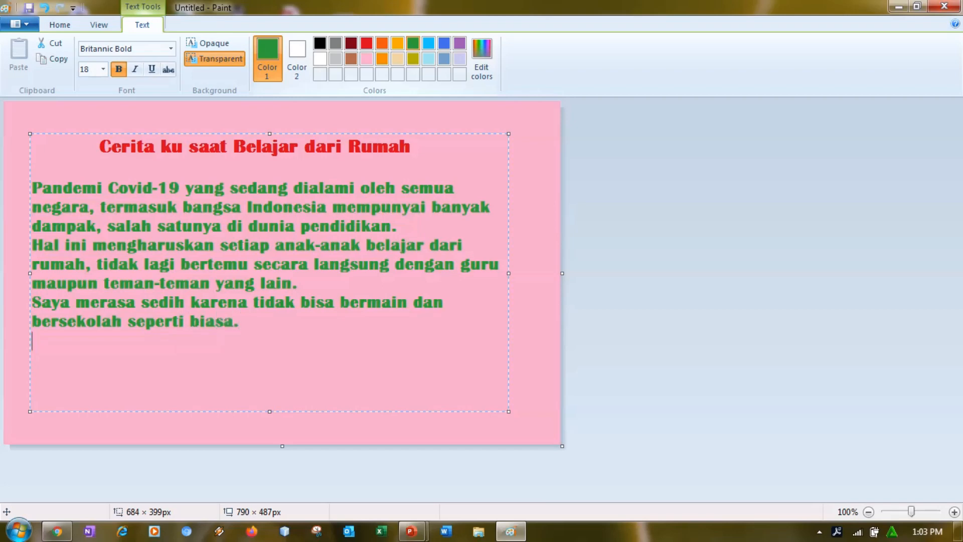
- Start the fourth sentence on the same line with "Akan tetapi, saya bersyukur dengan perk"
text(A)
key(BackSpace)
key(BackSpace)
text(Aa)
key(BackSpace)
text(kan tetapi)
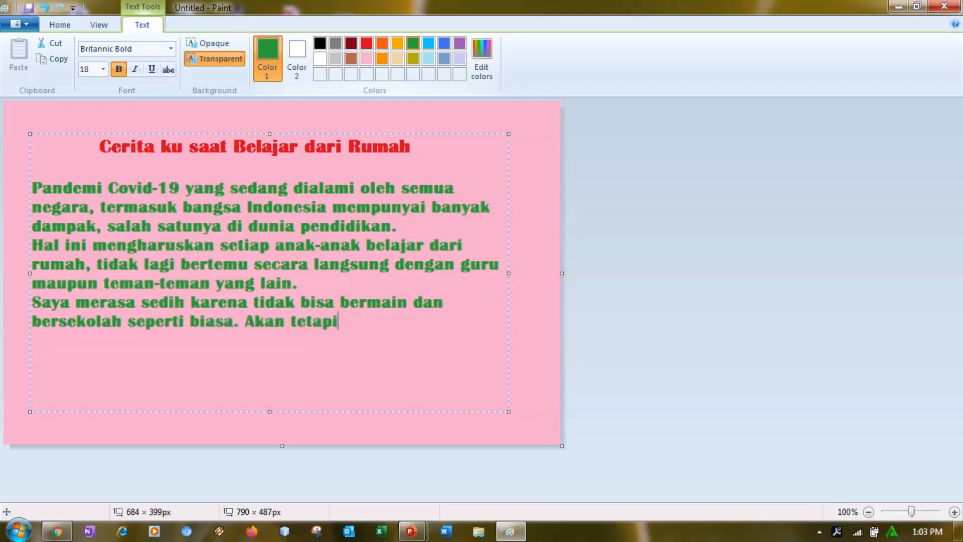
key(BackSpace)
text(, saya bers)
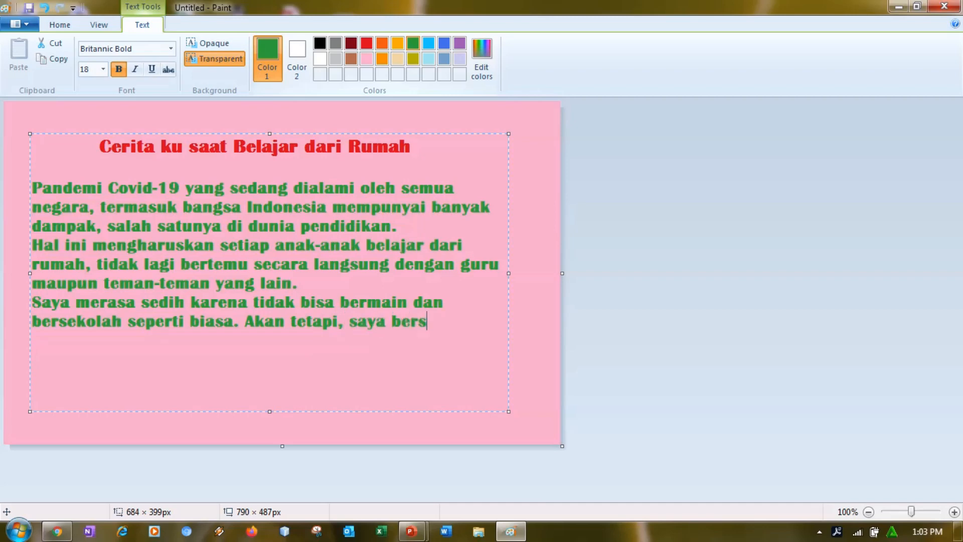
text(yukur dengan perk)
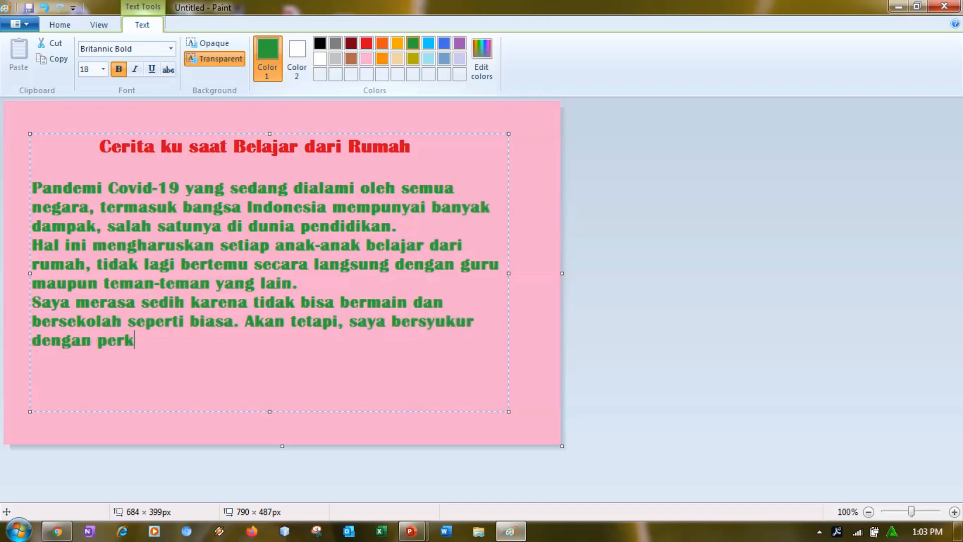
- Continue the fourth sentence so it reads "perkembangan teknologi yang ada,", correcting misspelled letters
text(ev)
key(BackSpace)
text(mbangan)
key(BackSpace)
key(BackSpace)
text(gan )
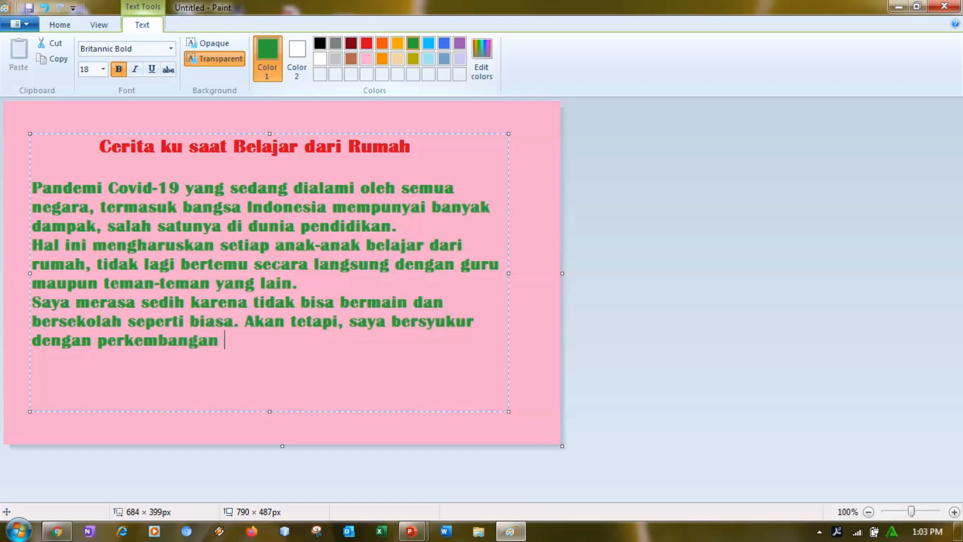
text(teknologi yan)
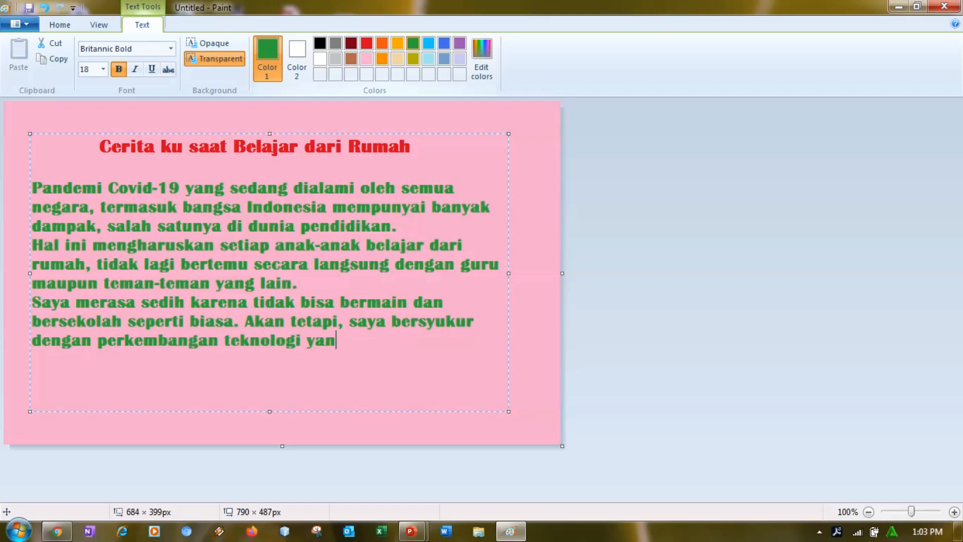
text(g ada s)
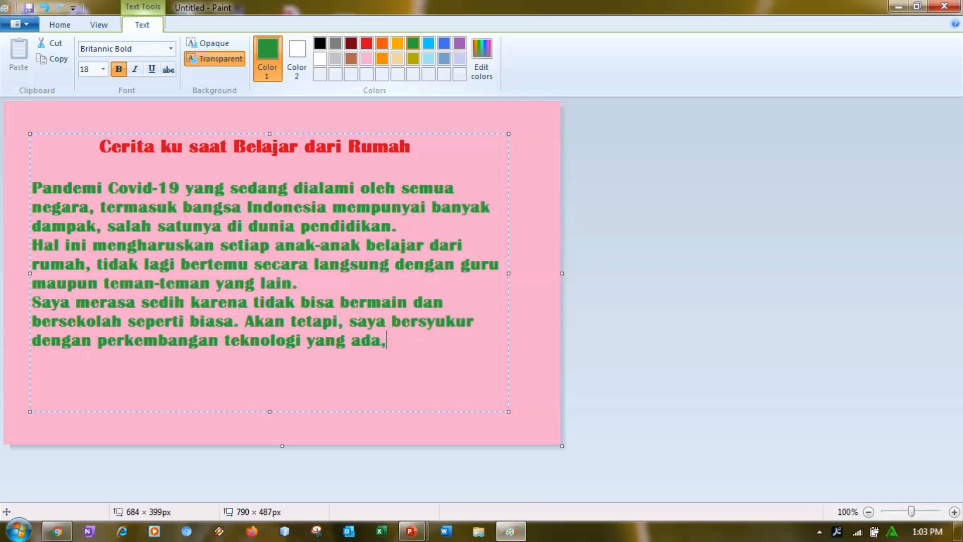
- Finish the fourth sentence with "saya tetap bisa bersekolah meskipun secara online."
text(saya tetap b)
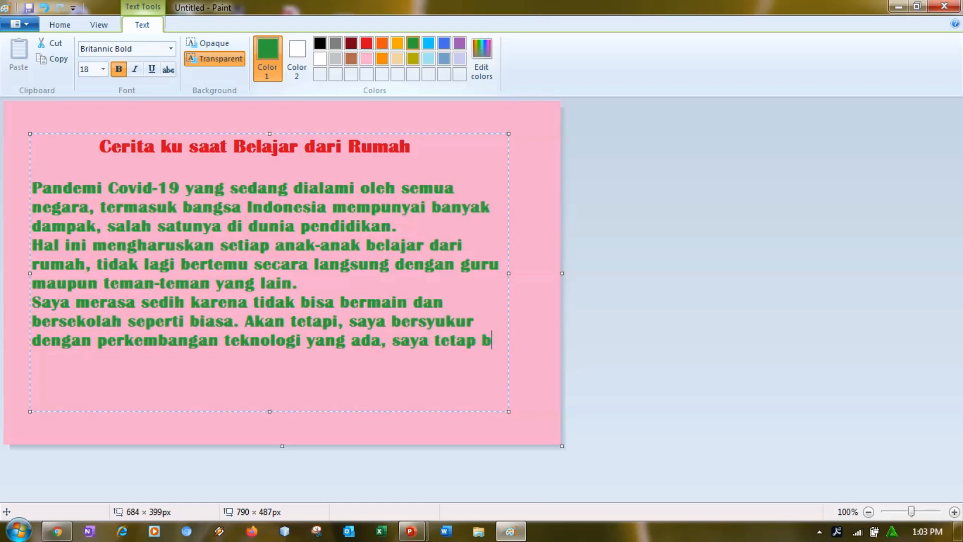
text(isa bersesek)
key(BackSpace)
key(BackSpace)
key(BackSpace)
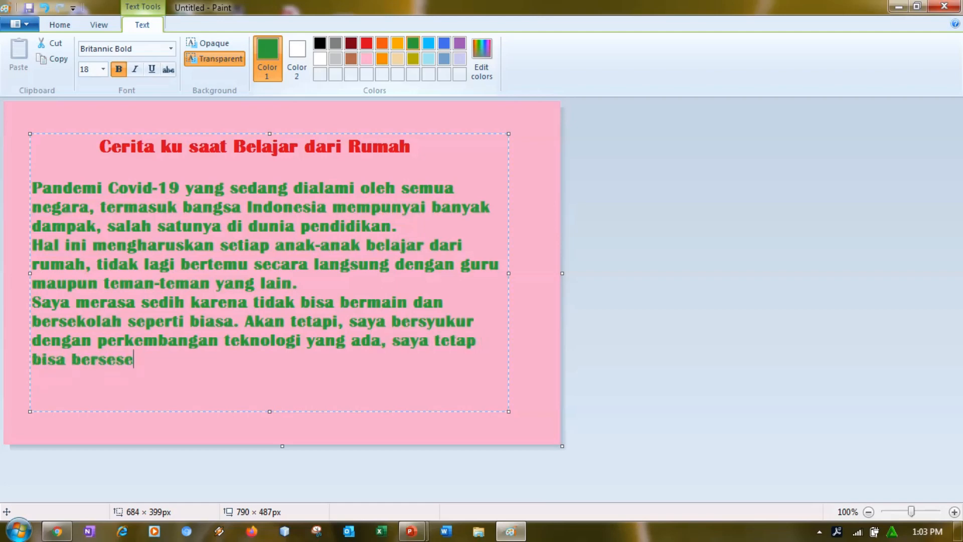
text(kolah meskipun s)
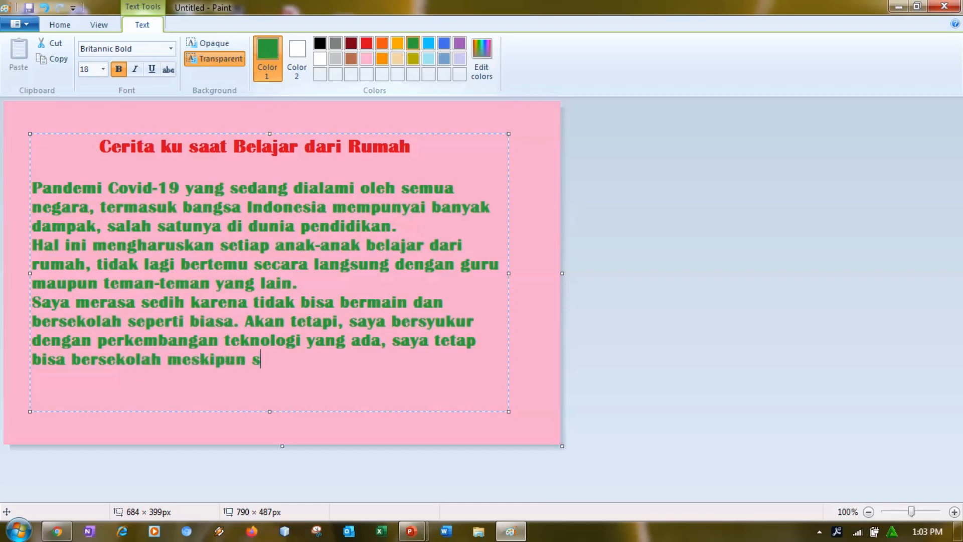
text(ecara online)
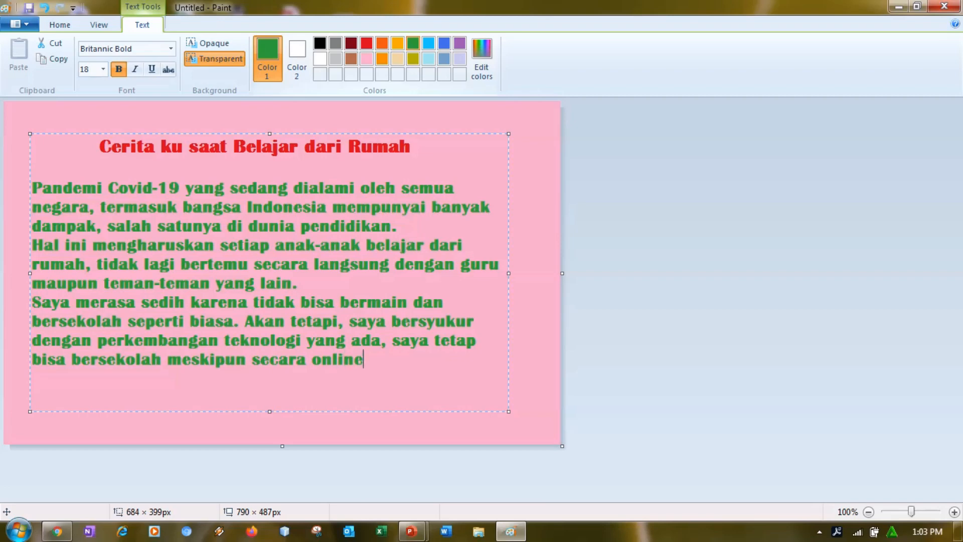
- Start the closing sentence on a new line with "Terima kasih Tuhan karena sudah memimpin setiap orang untuk"
text(Terima kasih)
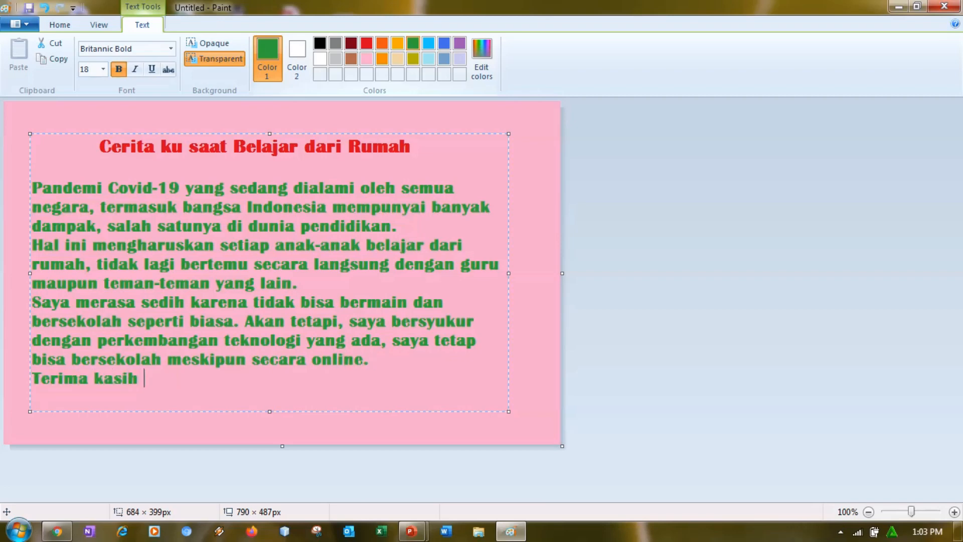
text( Tuhan  karena sudahm)
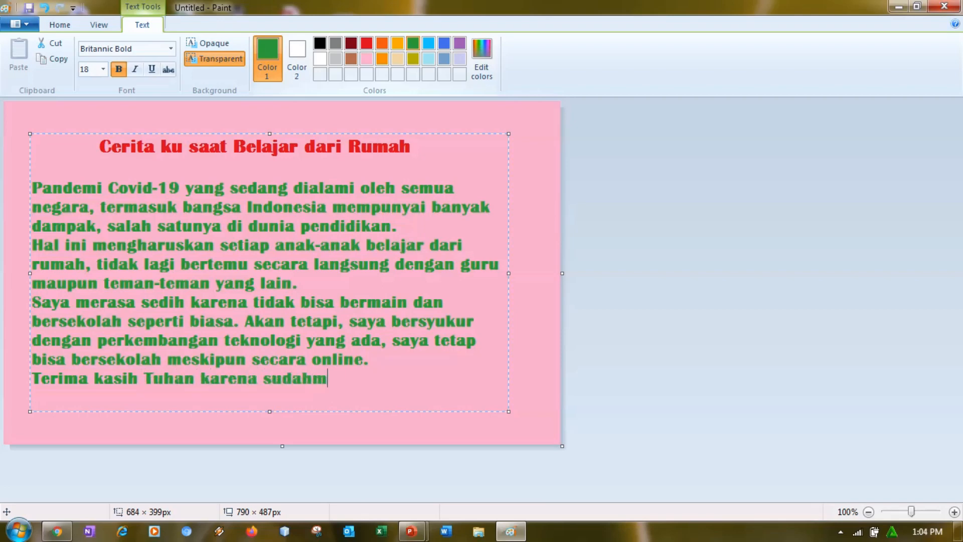
key(BackSpace)
text(memimpin )
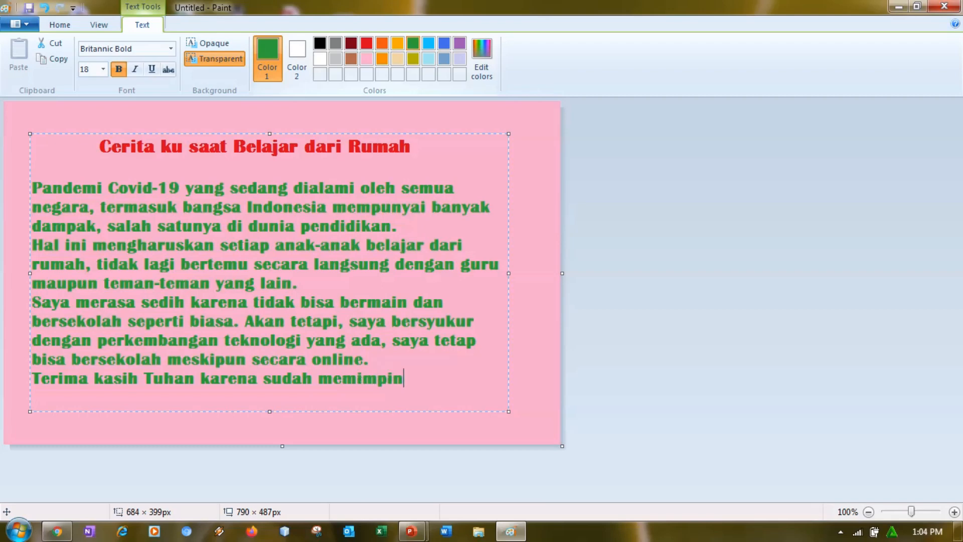
text(setiap)
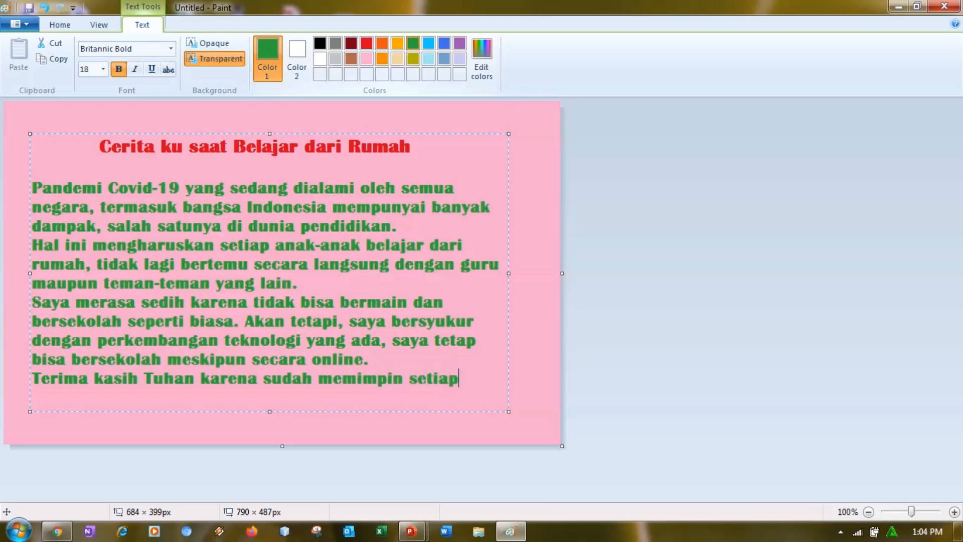
text( oran)
key(BackSpace)
key(BackSpace)
key(BackSpace)
text(orang untuk)
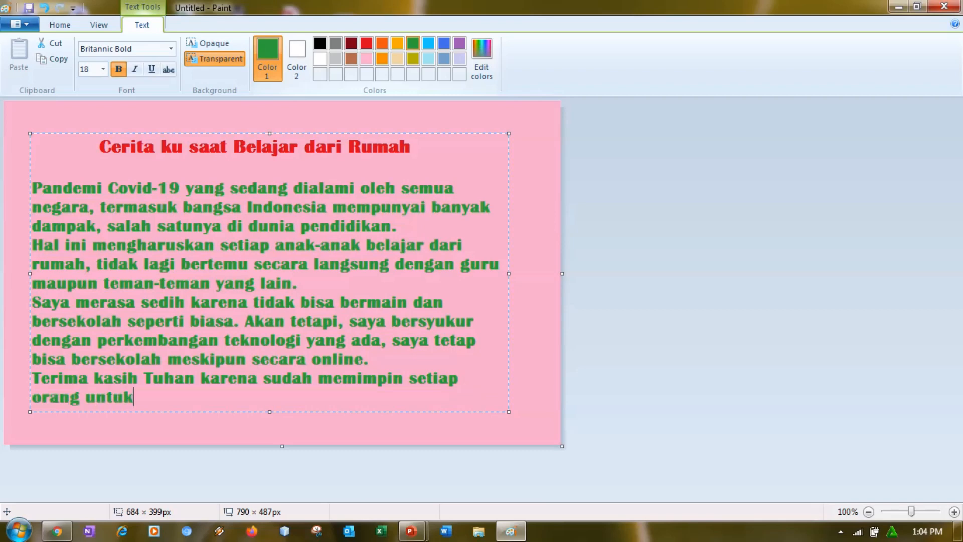
- Finish the closing sentence with "terus semangat di dalam mengikuti belajar dari rumah." and shift the whole text block slightly up and right on the canvas
text( terus semangat)
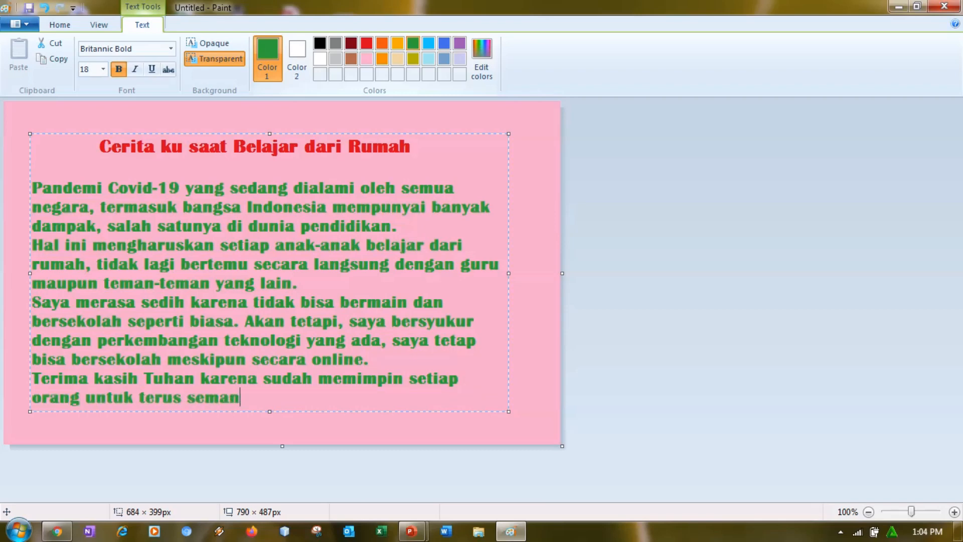
key(BackSpace)
key(BackSpace)
text(gat di)
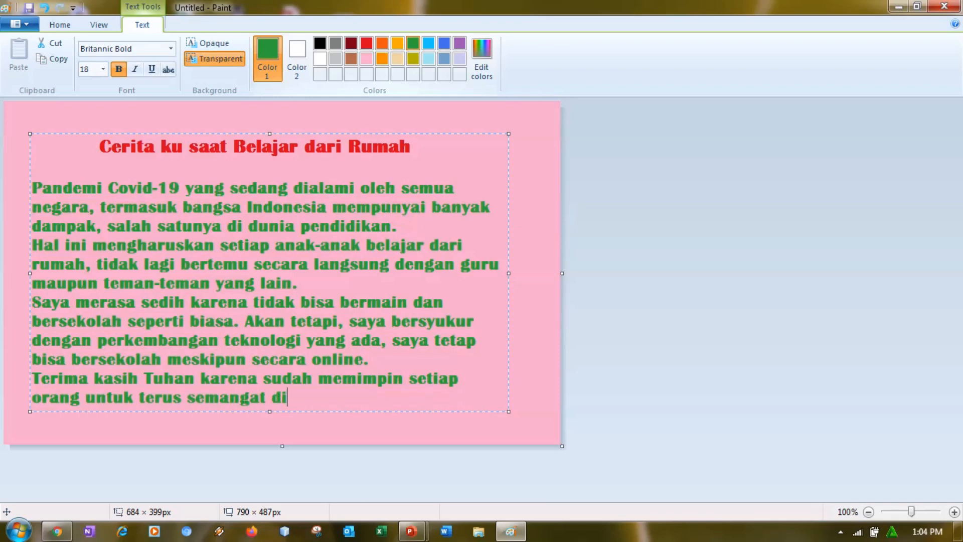
text( dalam mengik)
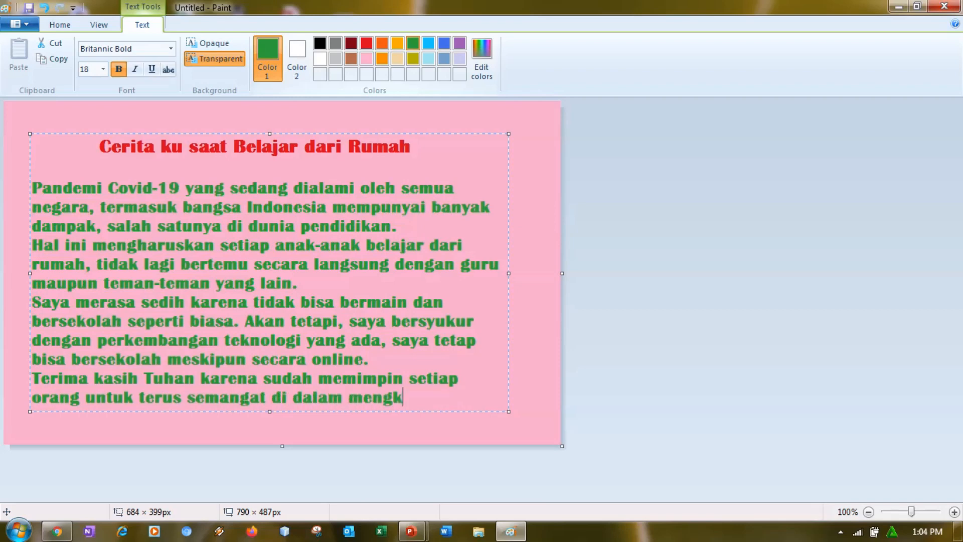
key(BackSpace)
text(ikuti belaja)
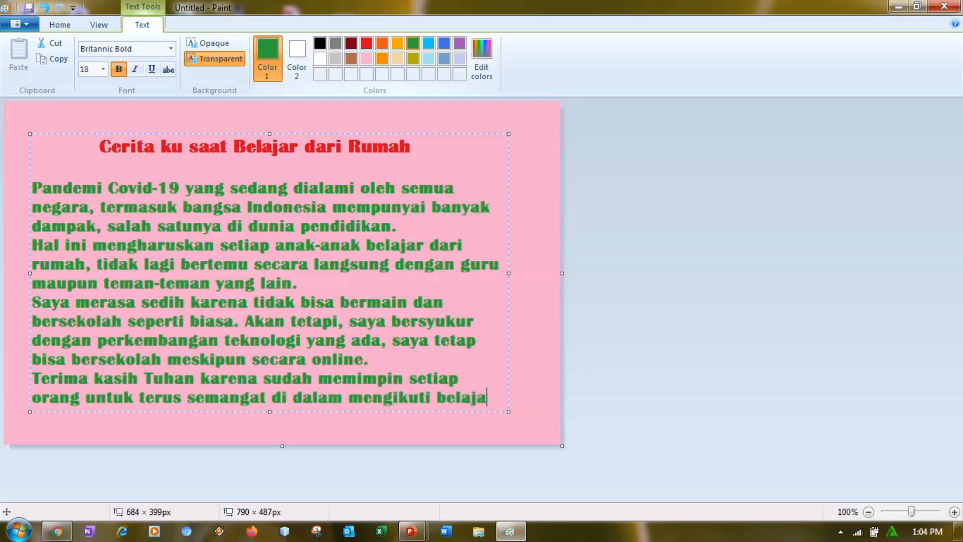
text(r dari rumah.)
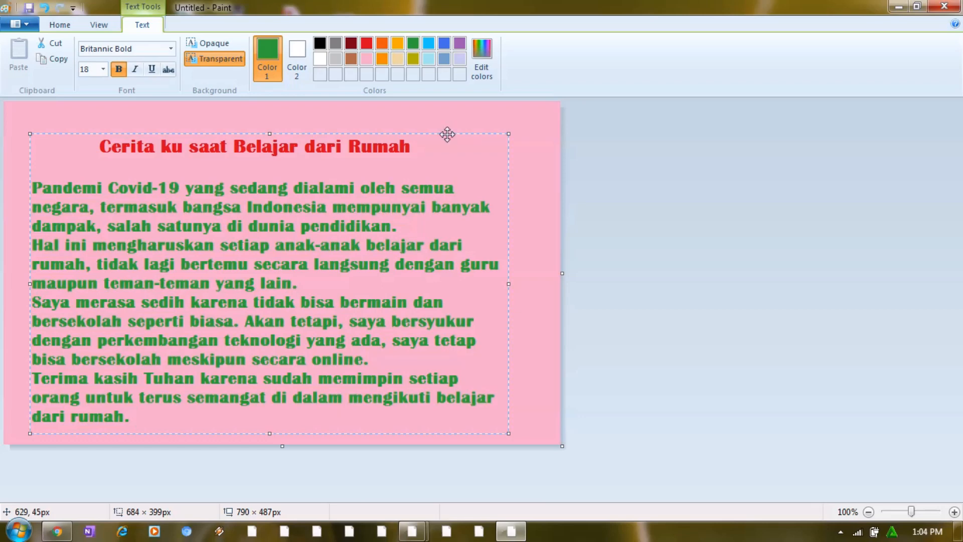
mouse_move(450, 133)
mouse_down()
mouse_move(473, 130)
mouse_move(465, 124)
mouse_up()
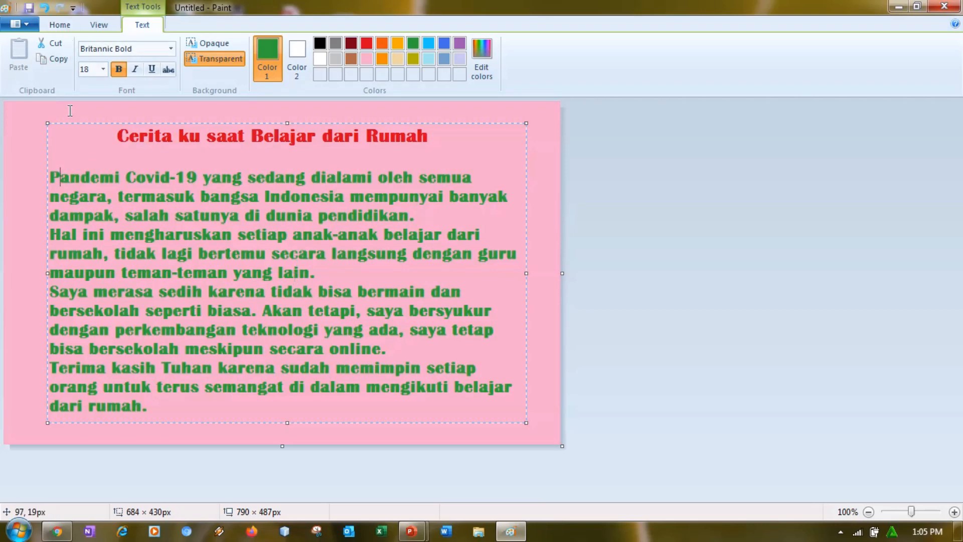
- Draw a thick yellow-orange scalloped border around all four edges of the picture with the Airbrush
click(59, 25)
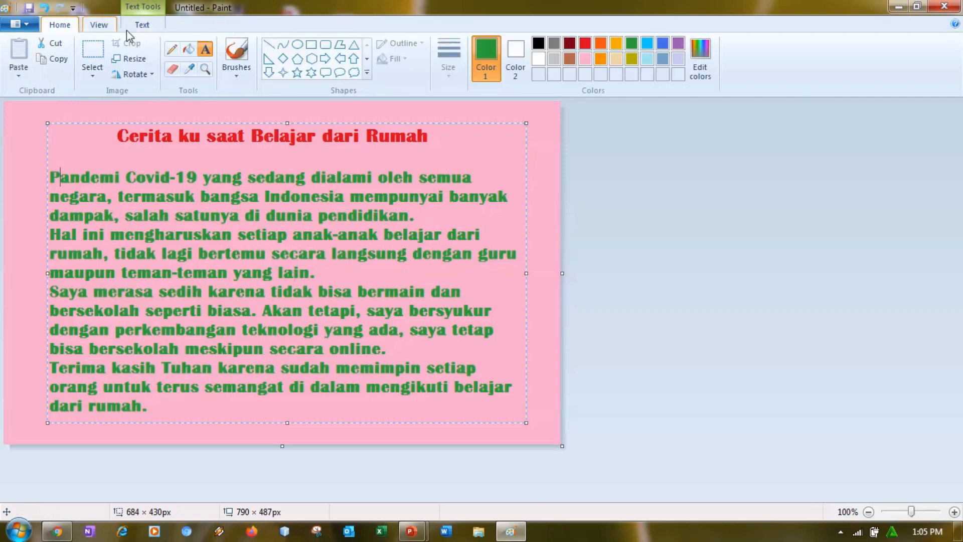
click(228, 75)
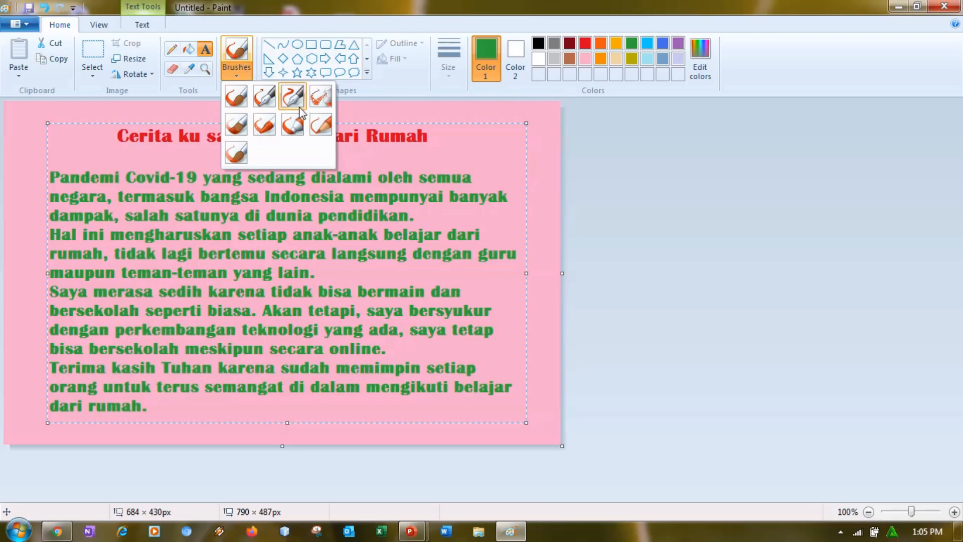
click(317, 98)
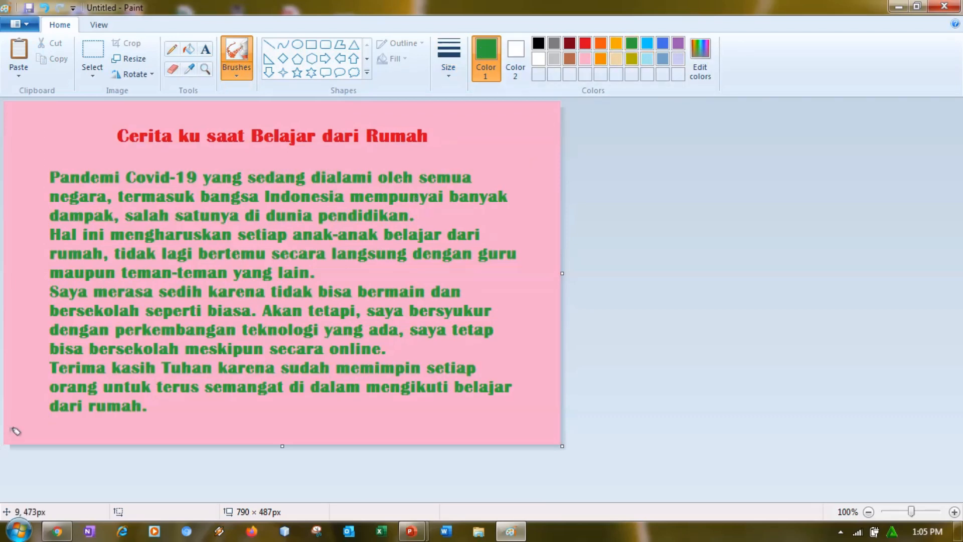
click(446, 78)
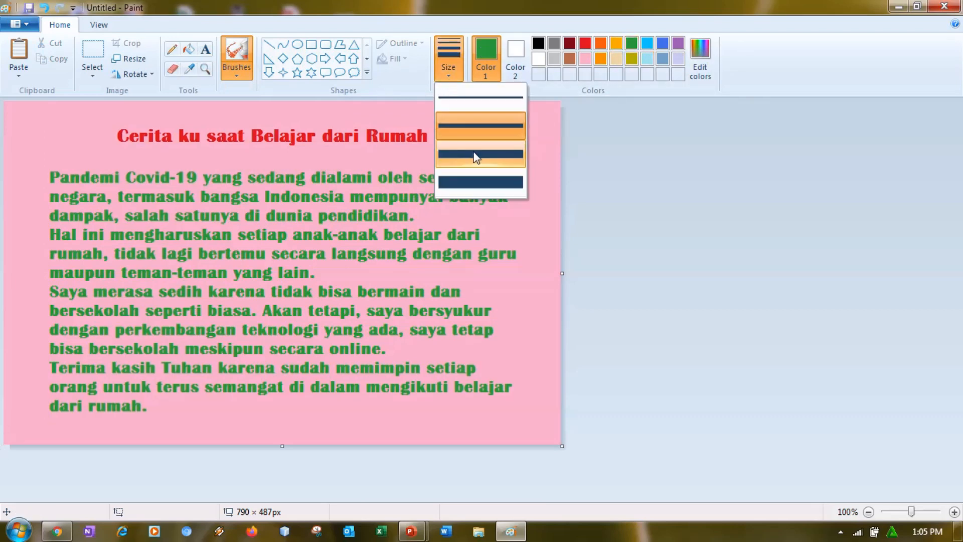
click(544, 102)
click(616, 44)
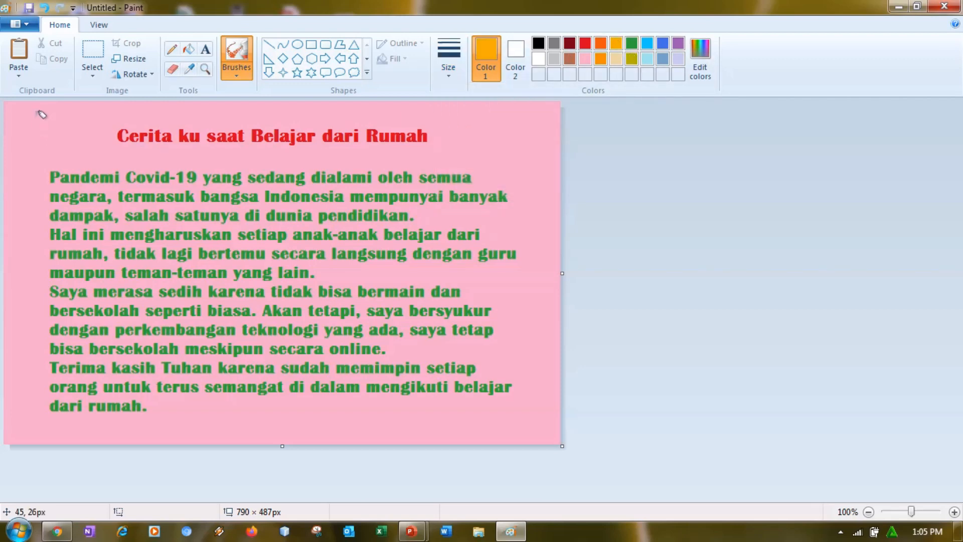
mouse_move(18, 111)
mouse_down()
mouse_move(96, 104)
mouse_move(113, 114)
mouse_move(199, 116)
mouse_move(263, 97)
mouse_move(349, 120)
mouse_move(417, 106)
mouse_move(477, 120)
mouse_move(496, 109)
mouse_move(490, 116)
mouse_move(496, 111)
mouse_move(559, 136)
mouse_move(541, 167)
mouse_move(564, 214)
mouse_move(548, 259)
mouse_move(556, 291)
mouse_move(533, 333)
mouse_move(536, 352)
mouse_move(579, 398)
mouse_move(516, 438)
mouse_move(457, 419)
mouse_move(405, 431)
mouse_move(316, 423)
mouse_move(264, 442)
mouse_move(232, 426)
mouse_move(158, 437)
mouse_move(138, 419)
mouse_move(52, 435)
mouse_move(40, 407)
mouse_move(4, 399)
mouse_move(19, 377)
mouse_move(32, 288)
mouse_move(9, 255)
mouse_move(34, 195)
mouse_move(14, 171)
mouse_move(28, 127)
mouse_move(5, 104)
mouse_up()
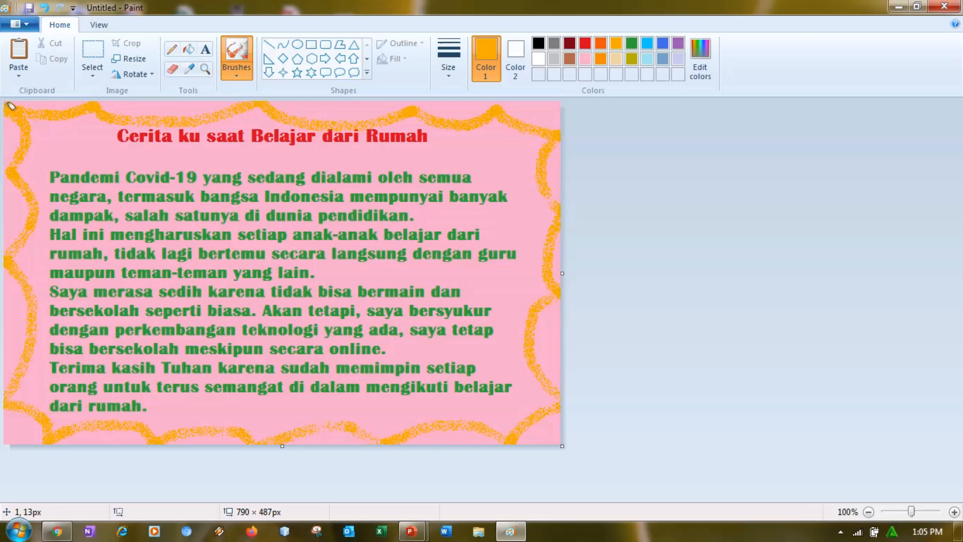